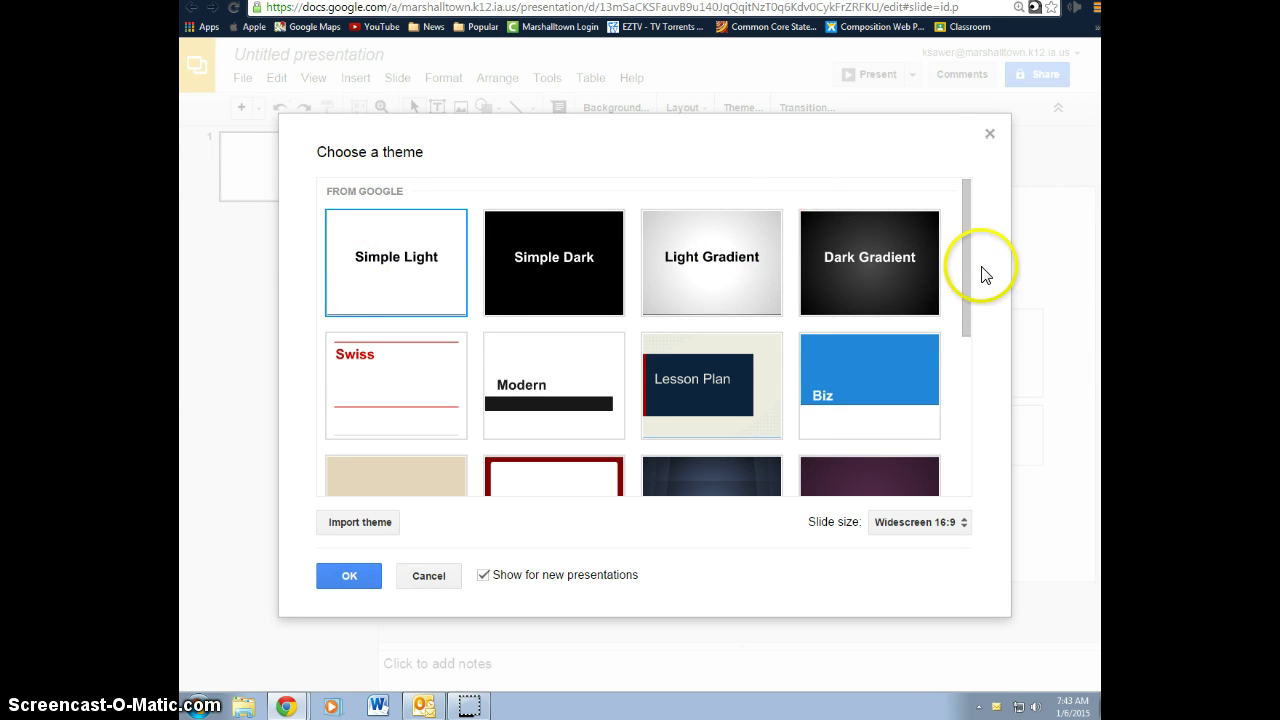
# Apply the Paper Plane theme, with its purple title band, to the new presentation
pyautogui.click(989, 134)
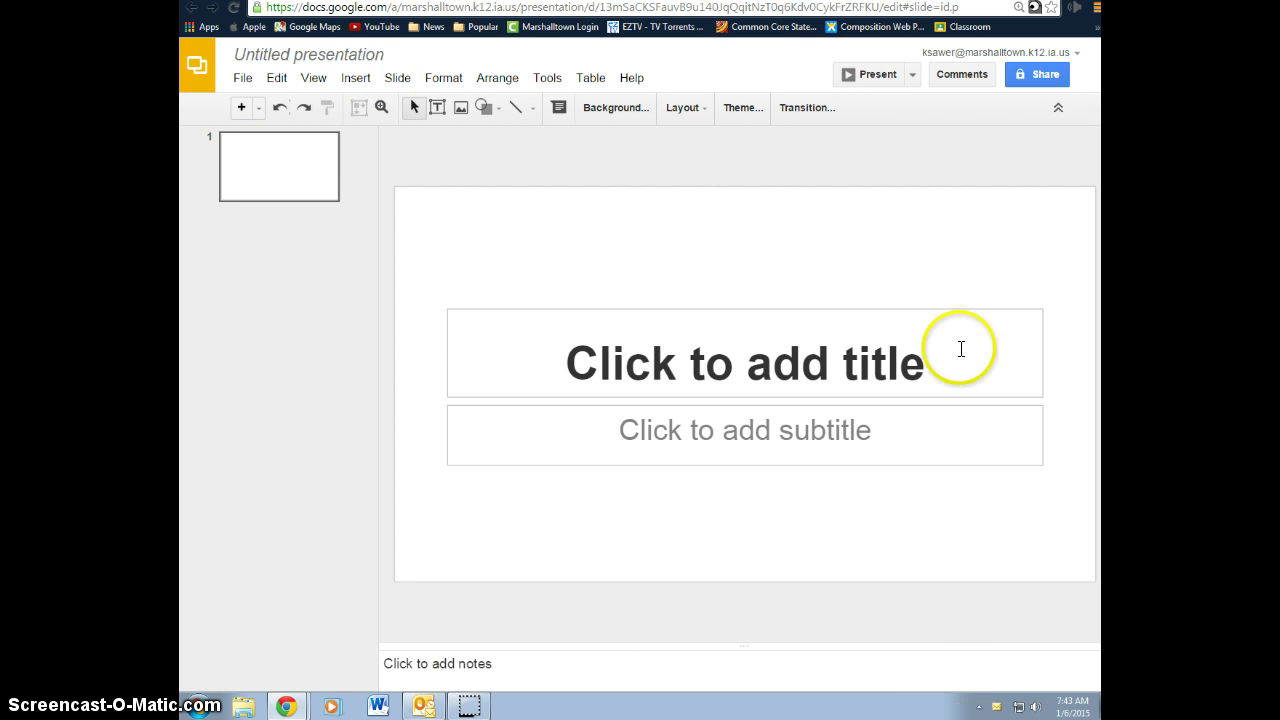
pyautogui.click(732, 107)
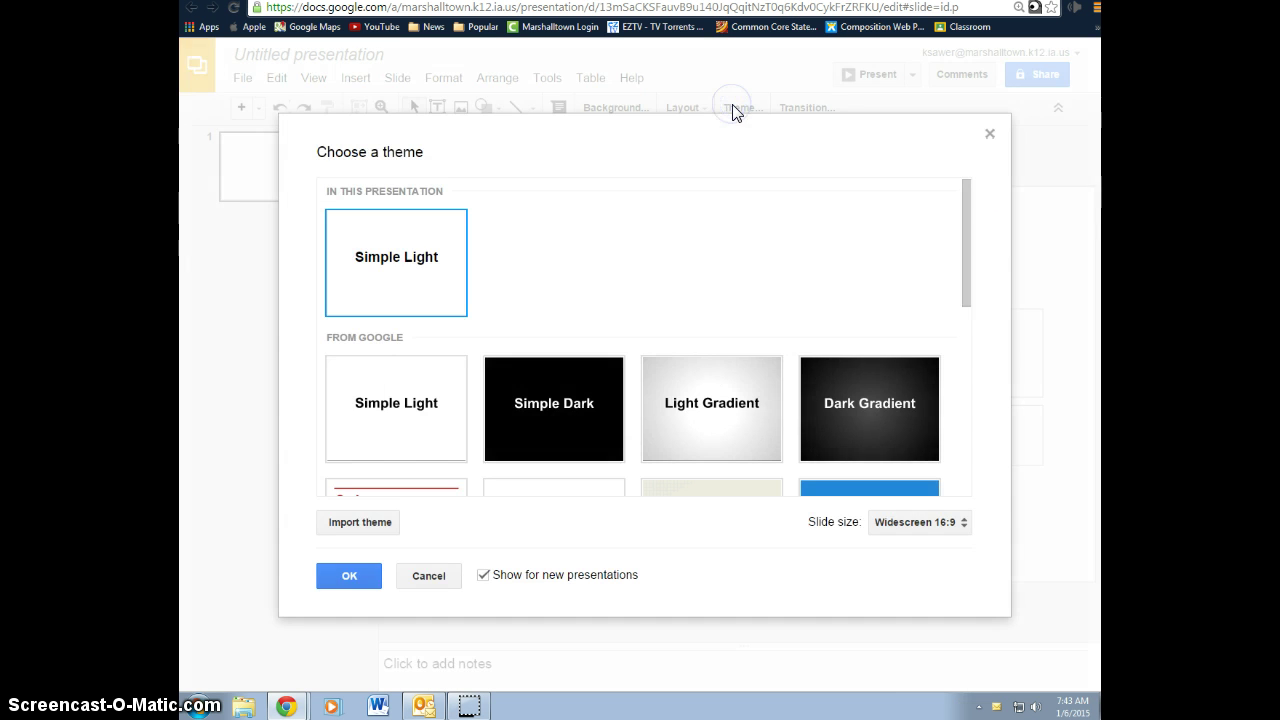
pyautogui.moveTo(968, 219); pyautogui.dragTo(953, 421)
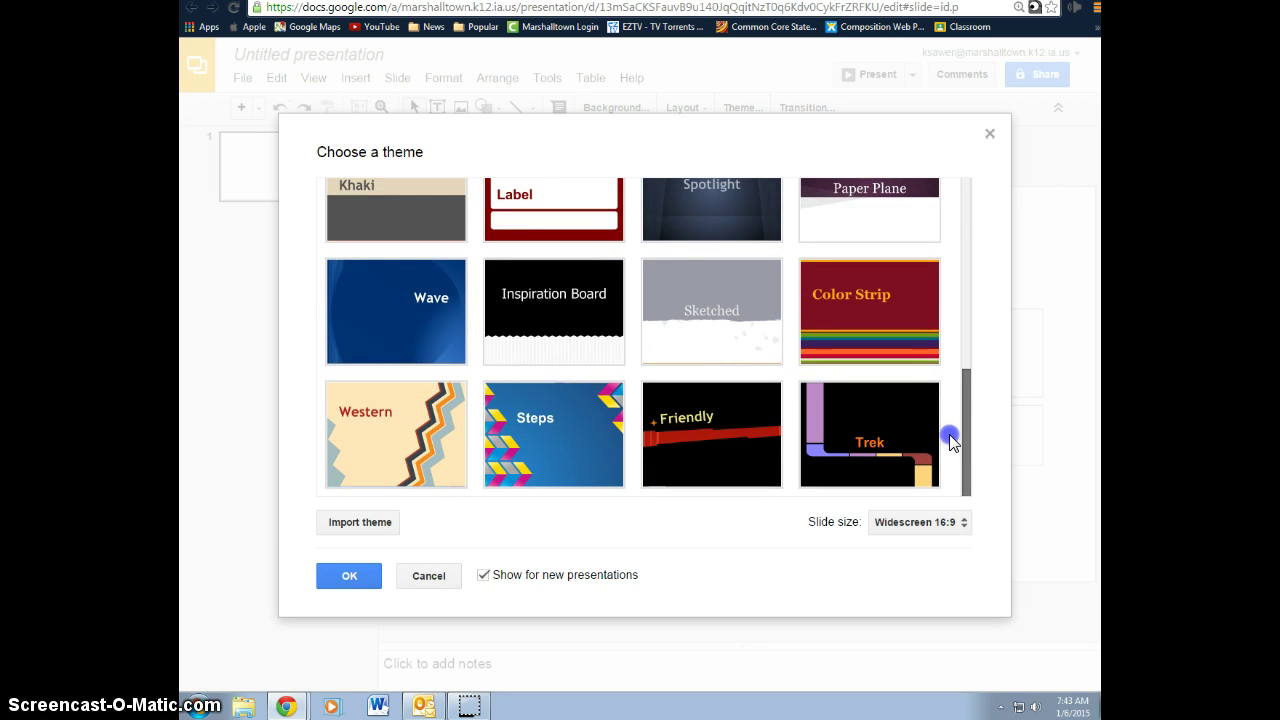
pyautogui.moveTo(952, 410); pyautogui.dragTo(962, 322)
pyautogui.click(864, 410)
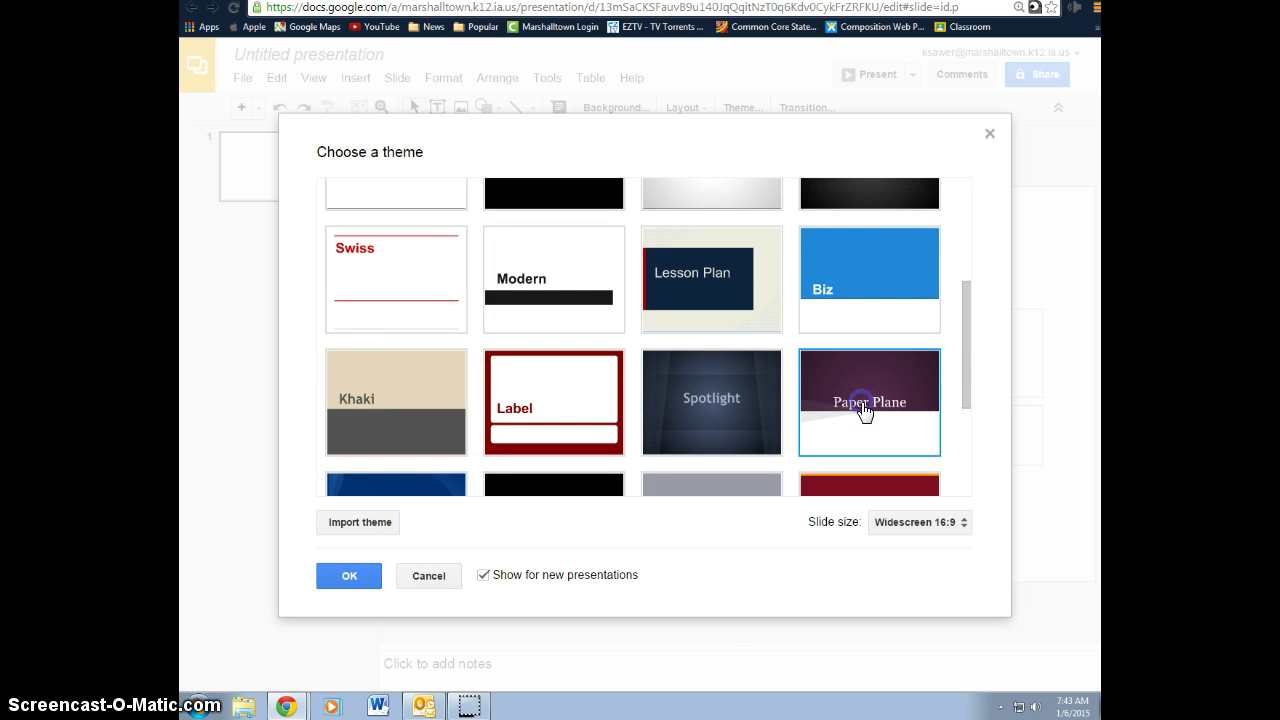
pyautogui.click(862, 410)
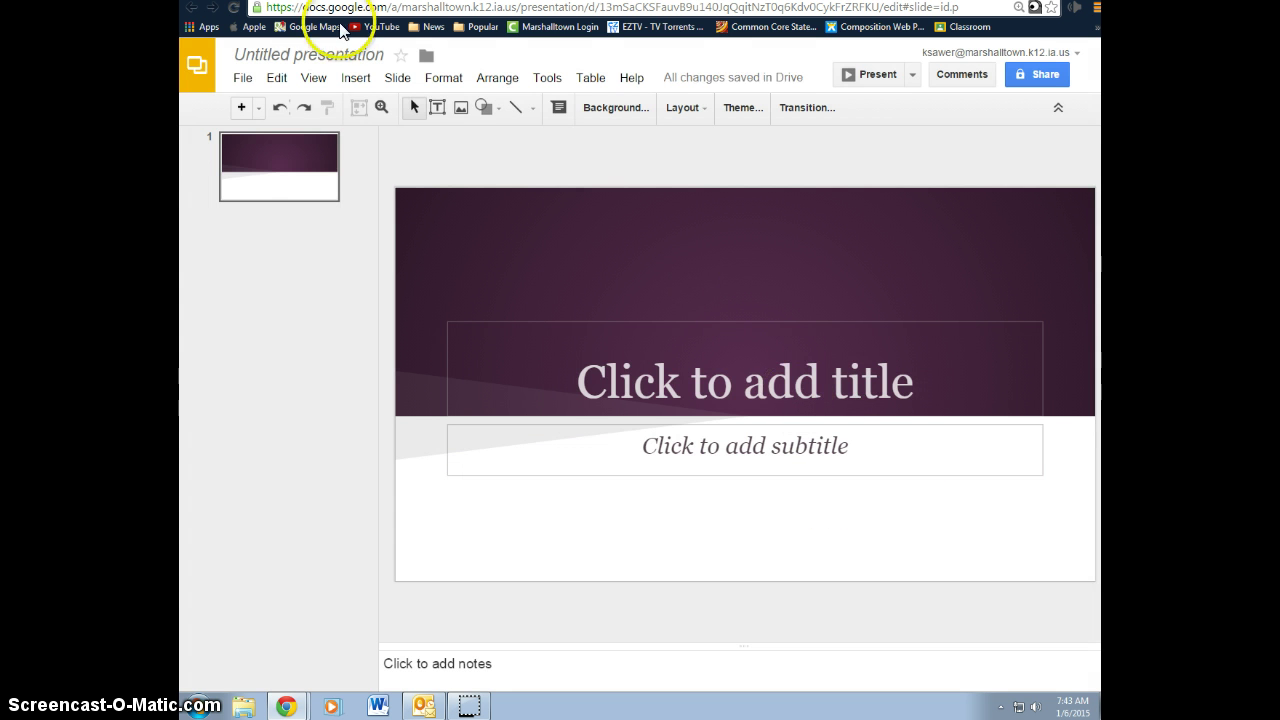
# Rename the presentation to the author's name followed by 'Cause and Effect Presentation'
pyautogui.click(315, 54)
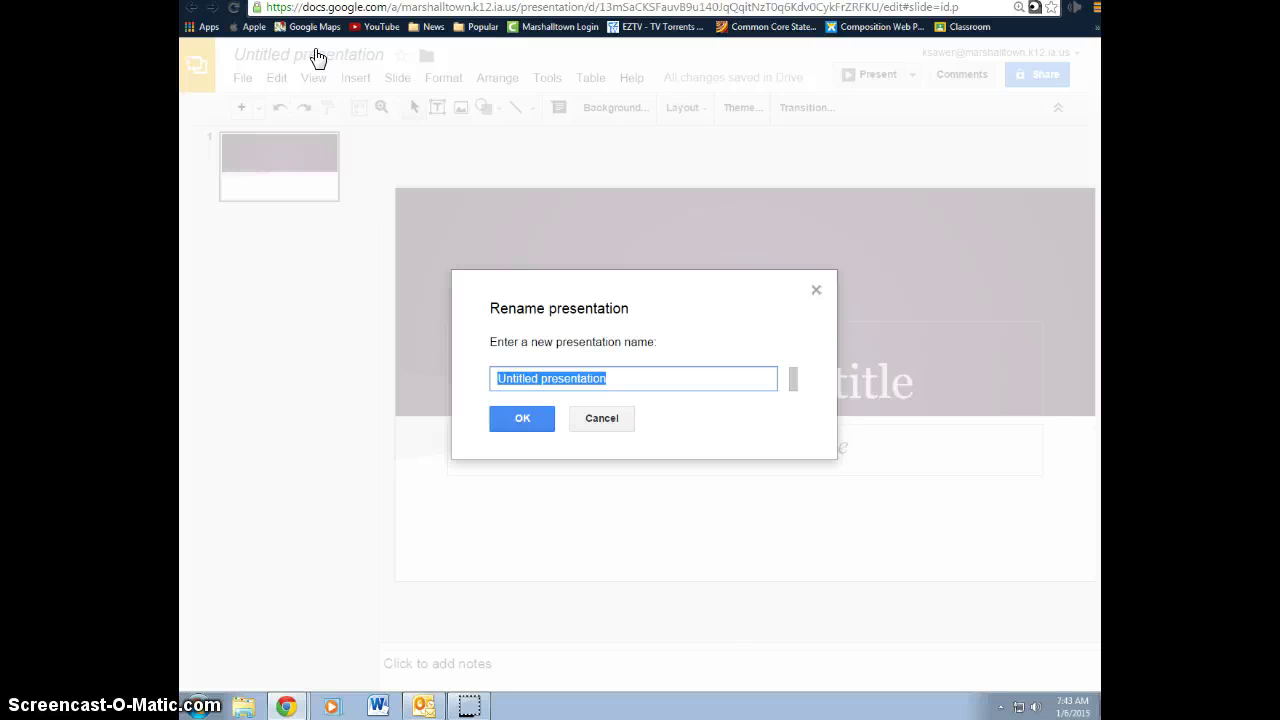
pyautogui.write('K Sawer Cause a')
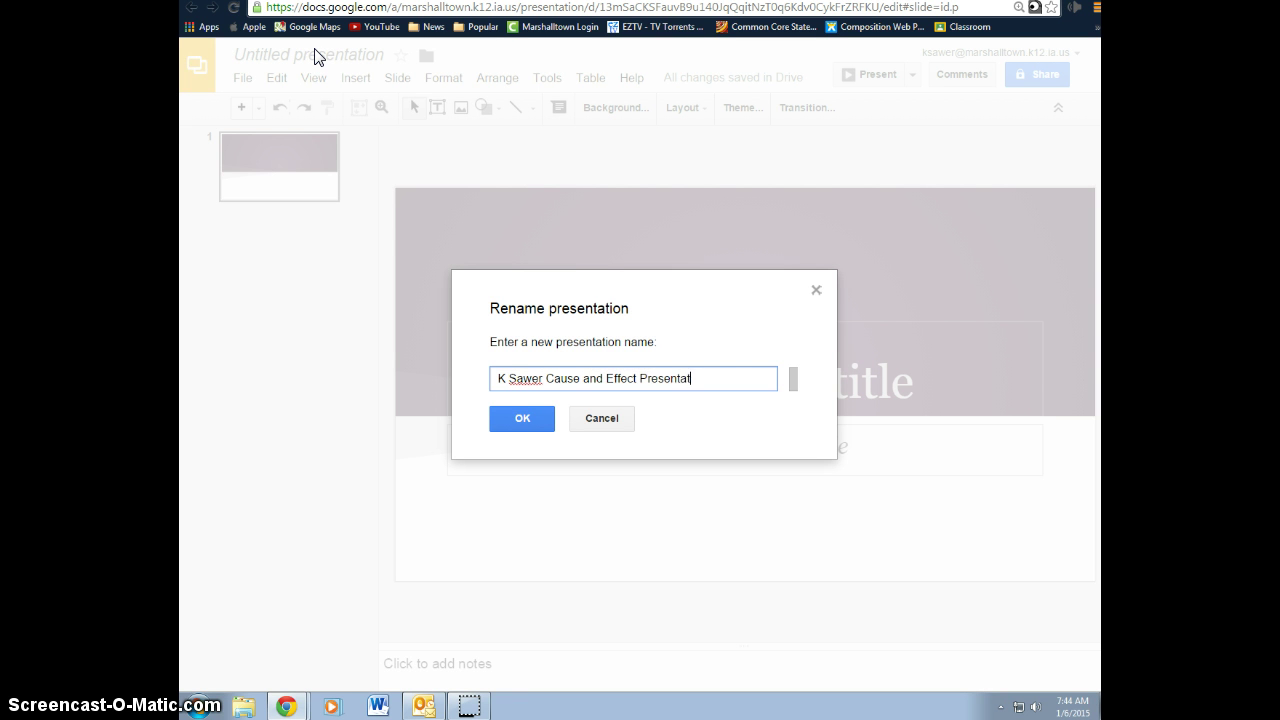
pyautogui.press('Return')
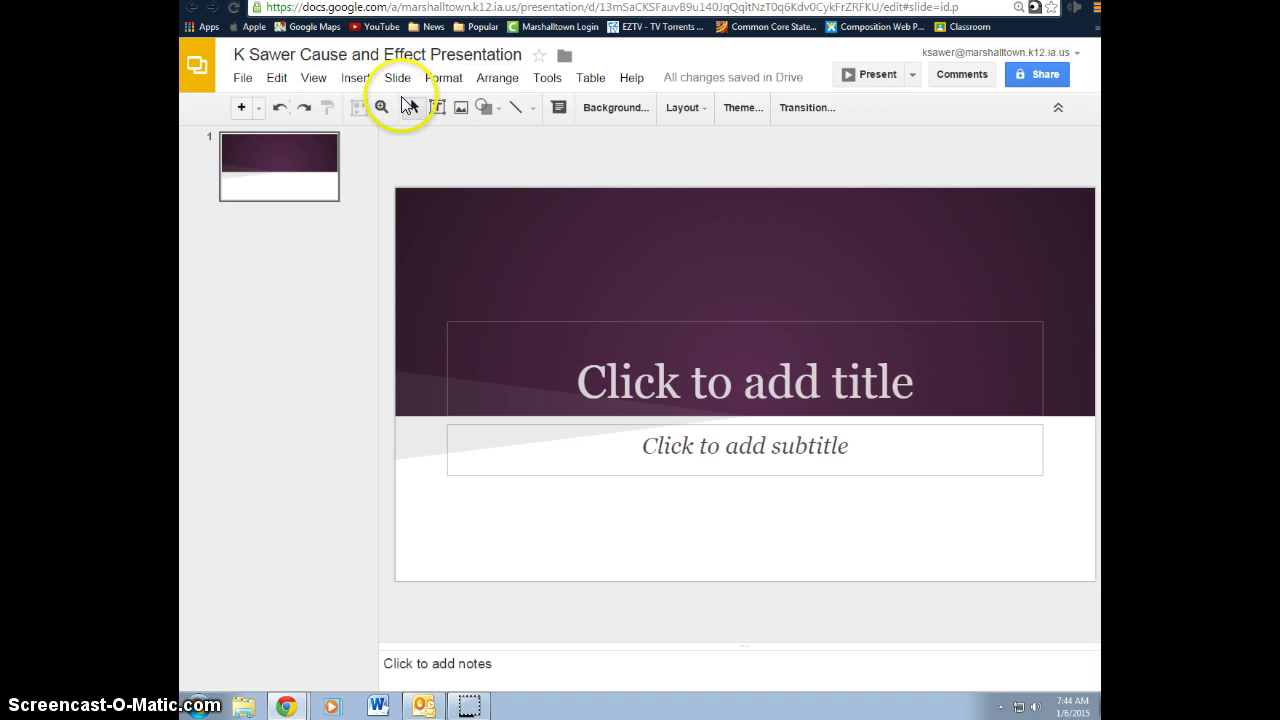
# Start inserting an image and run an image search for 'schools'
pyautogui.click(463, 110)
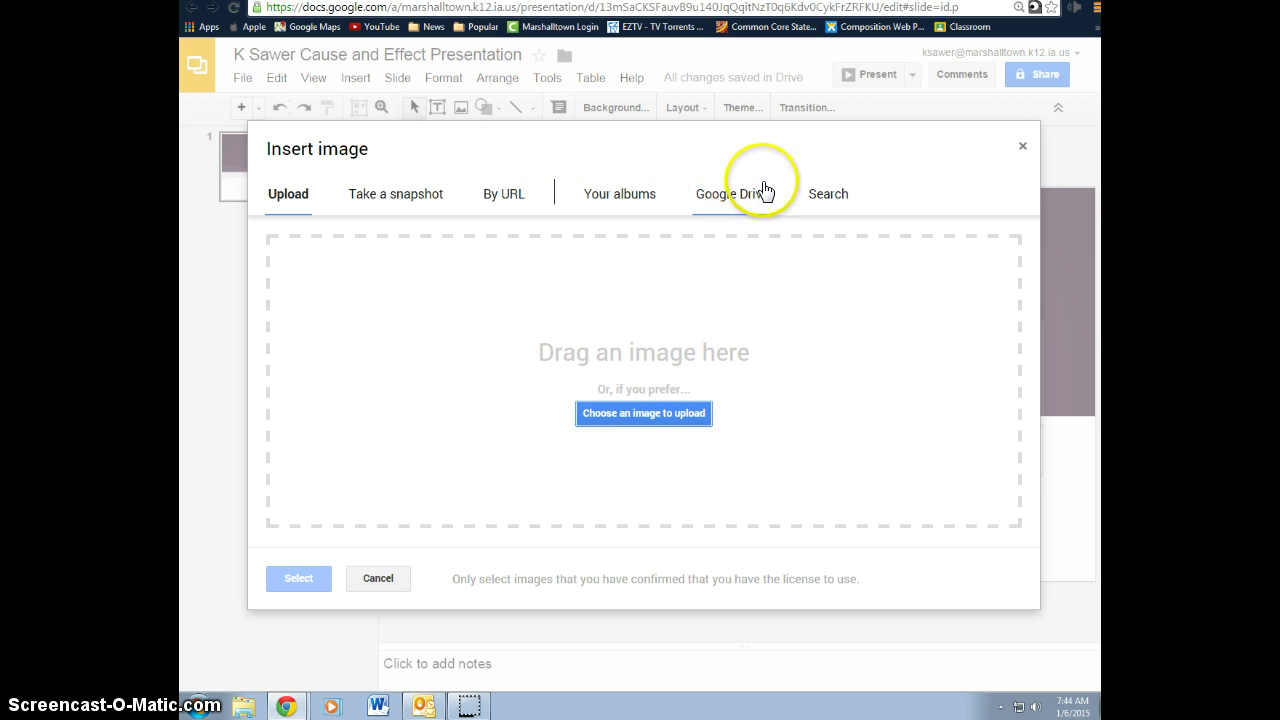
pyautogui.click(843, 198)
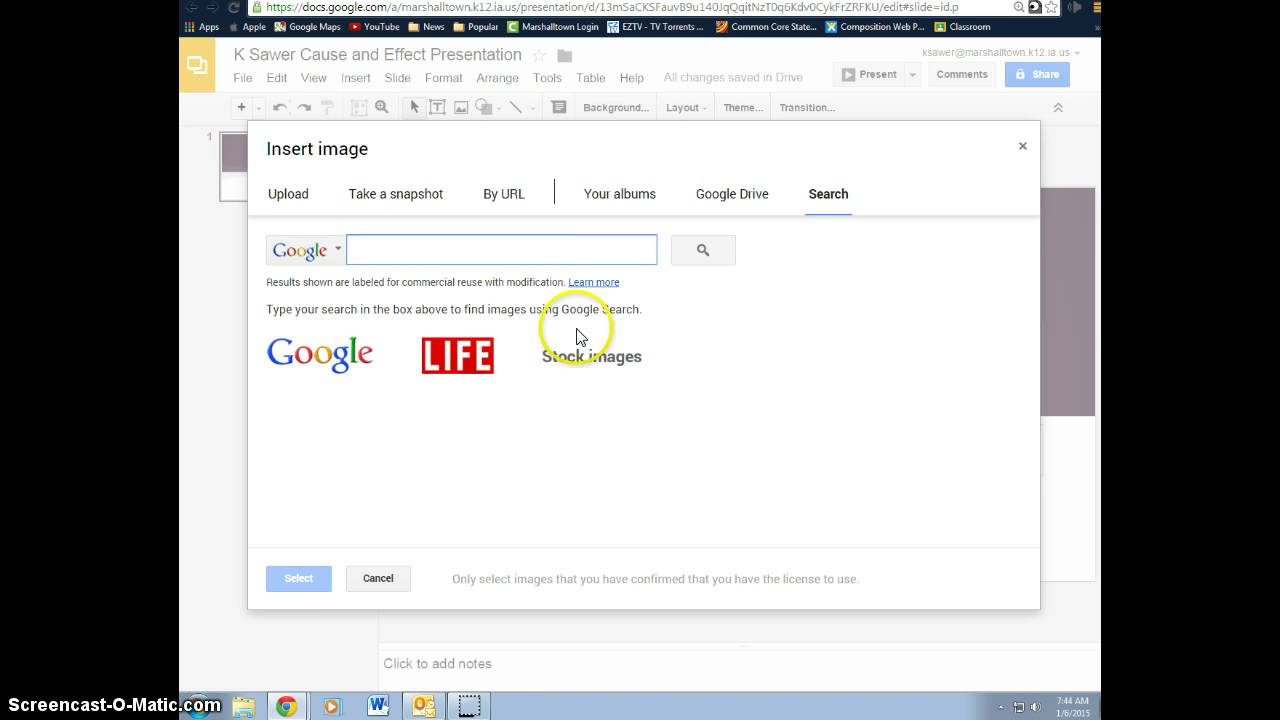
pyautogui.click(509, 249)
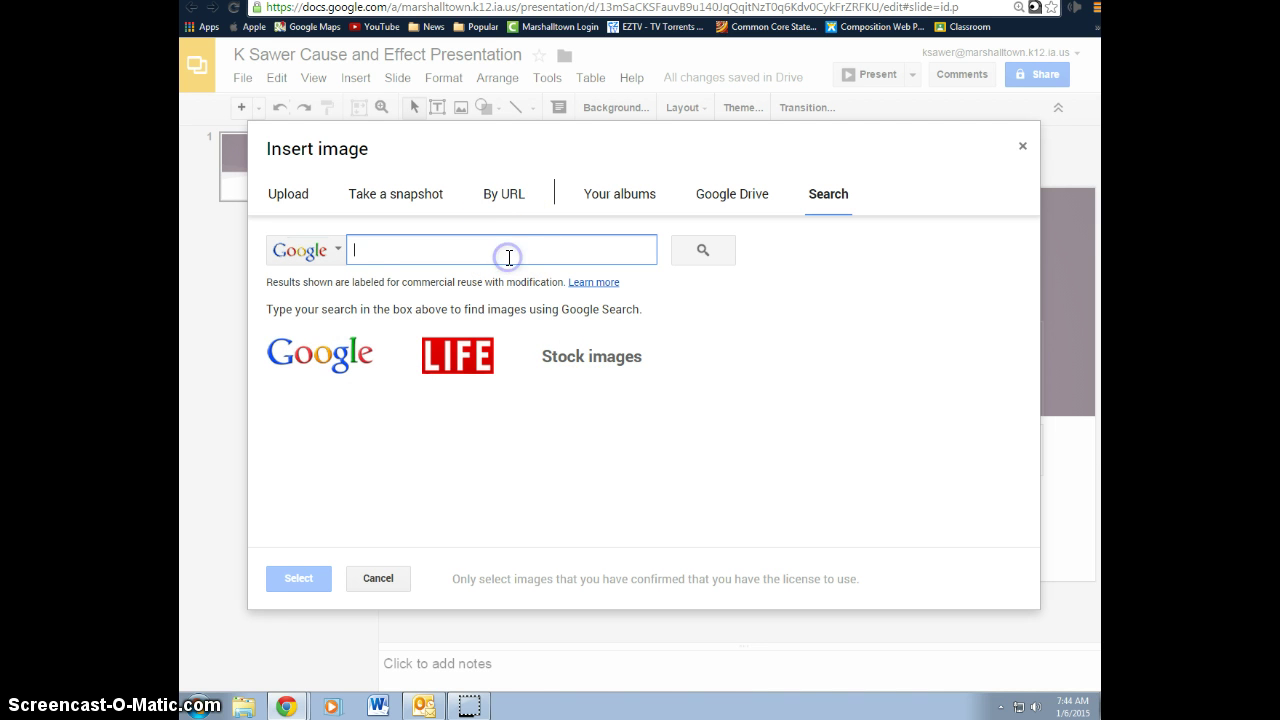
pyautogui.write('school')
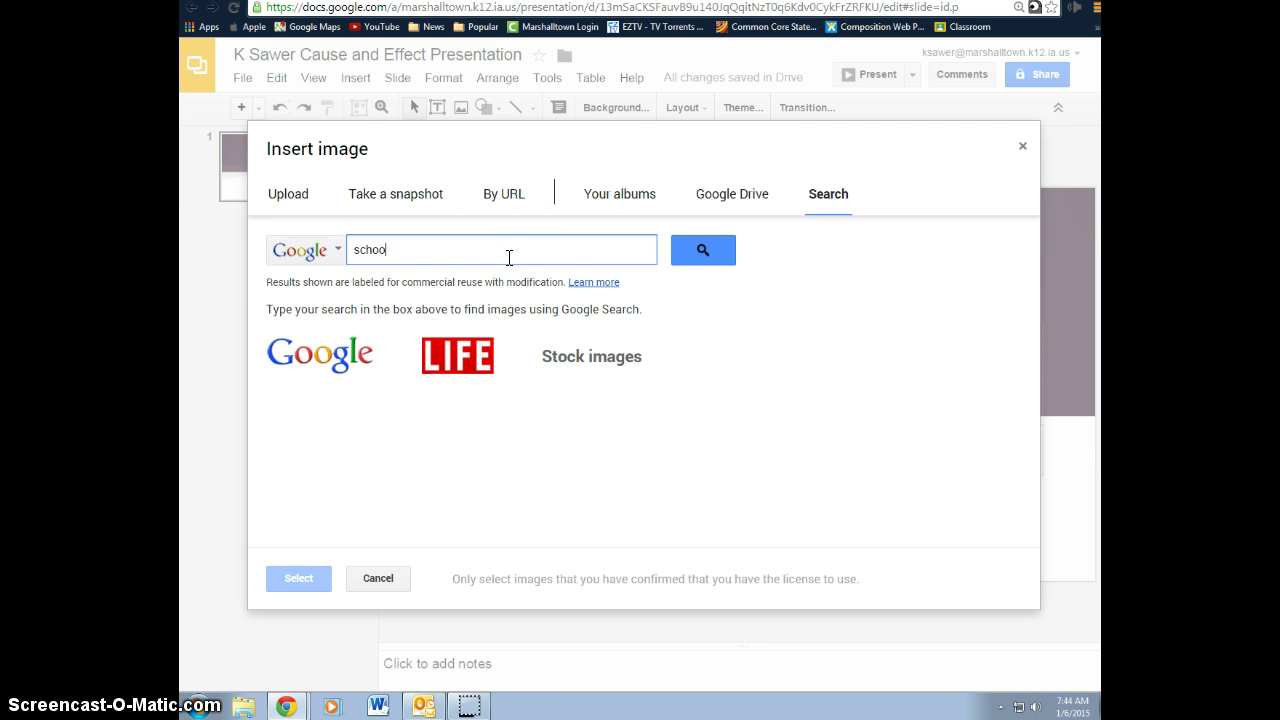
pyautogui.write('s')
pyautogui.press('Return')
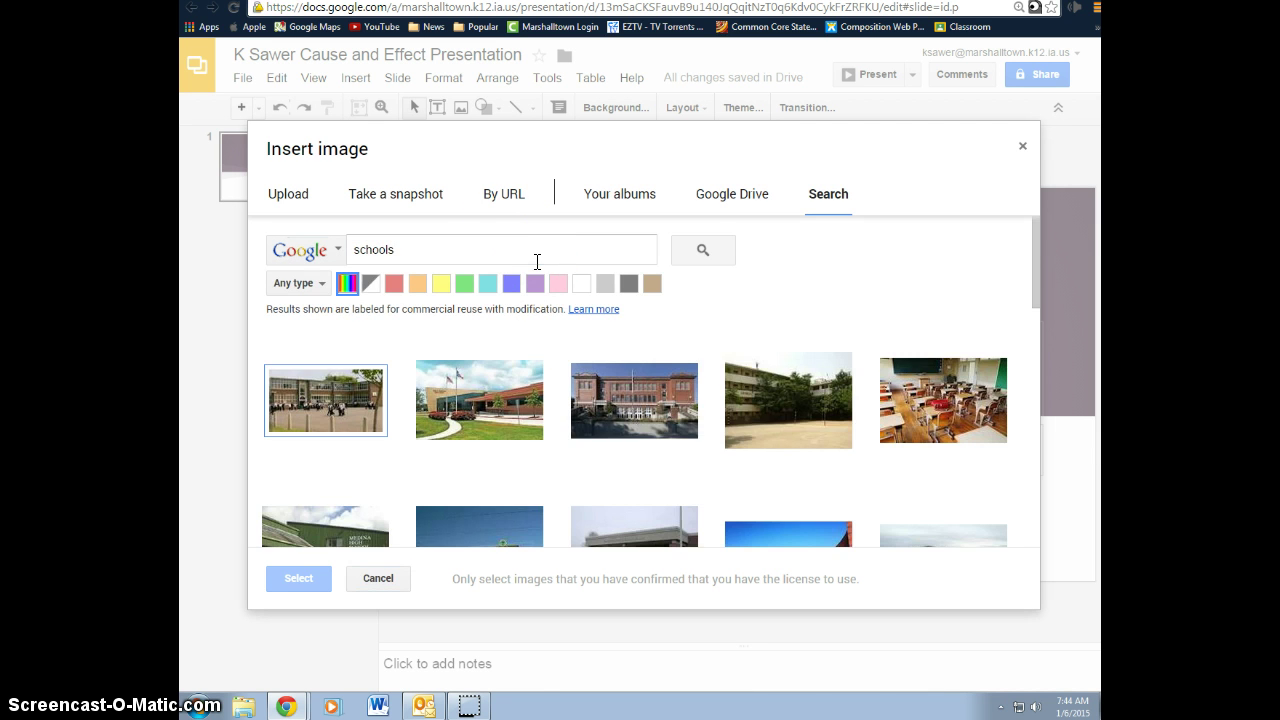
# Search for 'people' instead and insert the large crowd photo onto the title slide
pyautogui.click(473, 238)
pyautogui.press('BackSpace')
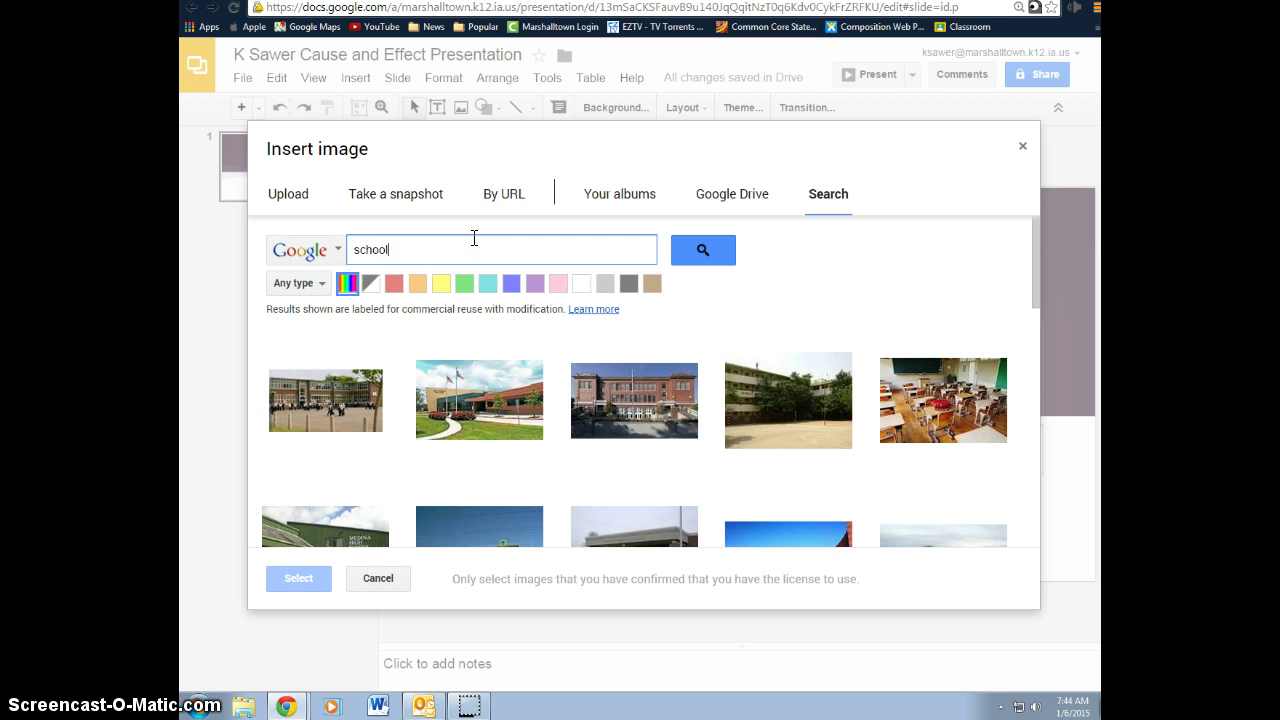
pyautogui.press('BackSpace')
pyautogui.write('people')
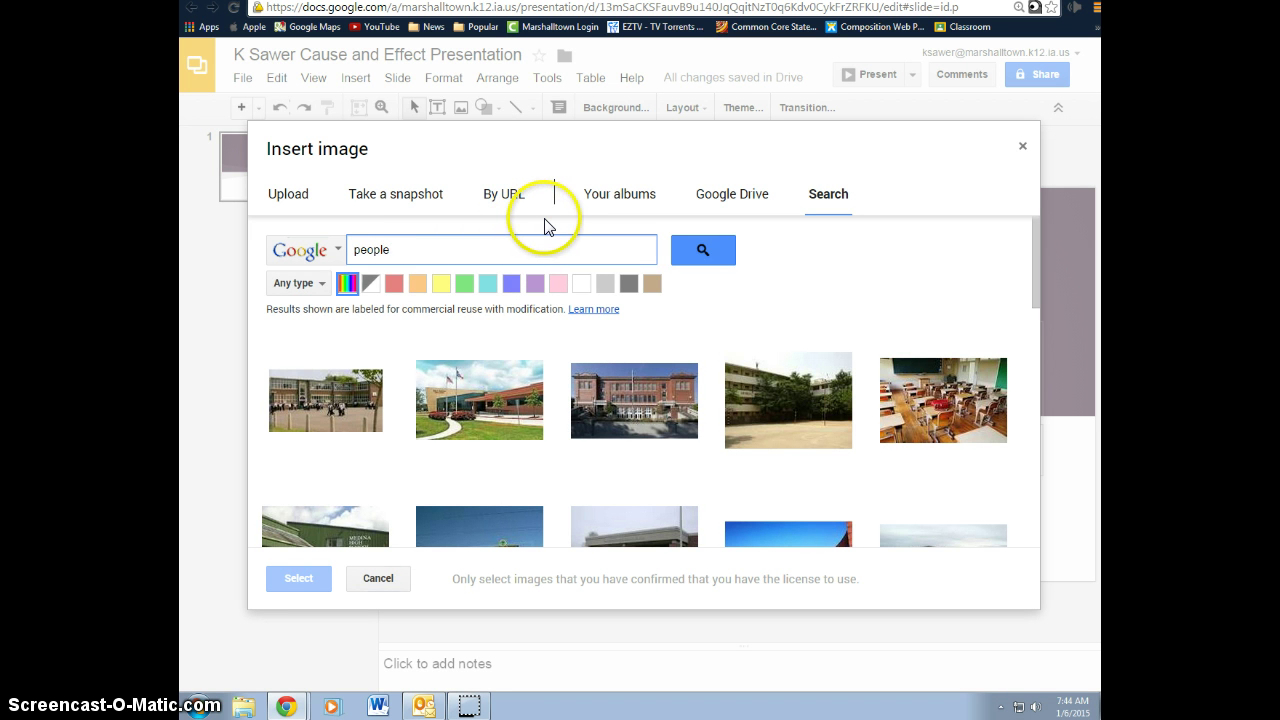
pyautogui.press('Return')
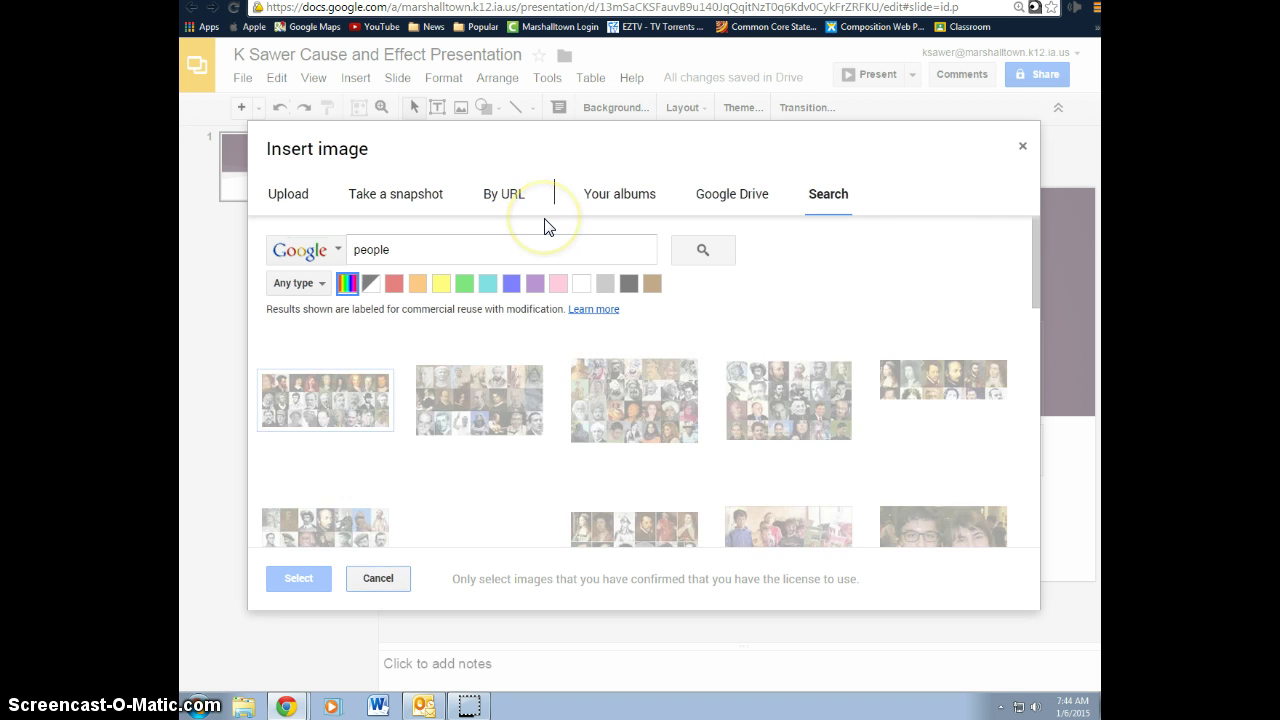
pyautogui.scroll(-3, 700, 450)
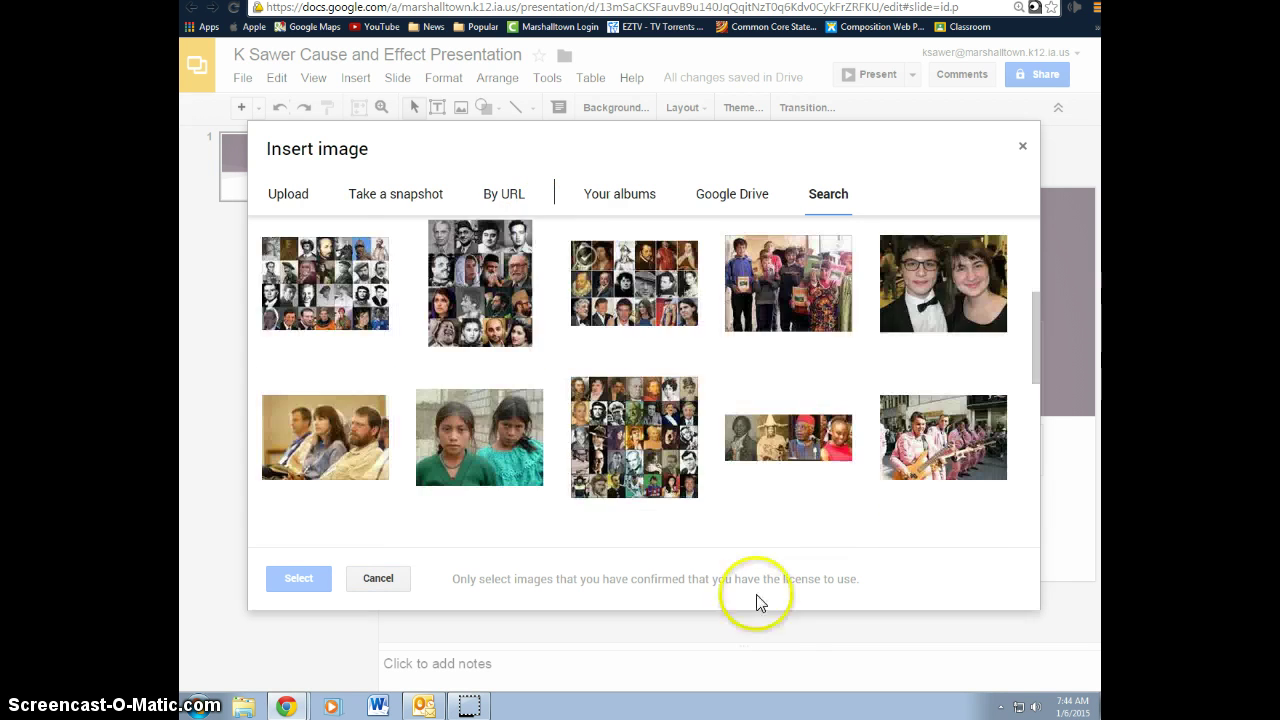
pyautogui.scroll(-2, 655, 470)
pyautogui.scroll(-3, 655, 468)
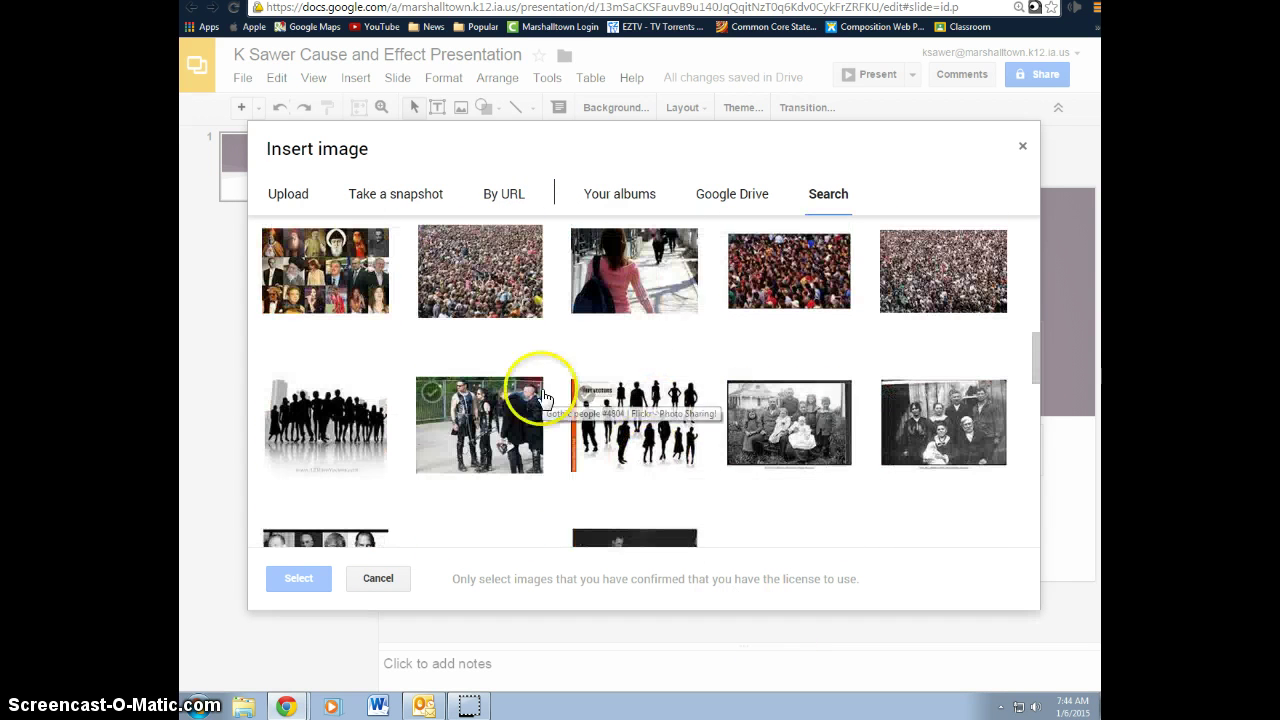
pyautogui.click(457, 270)
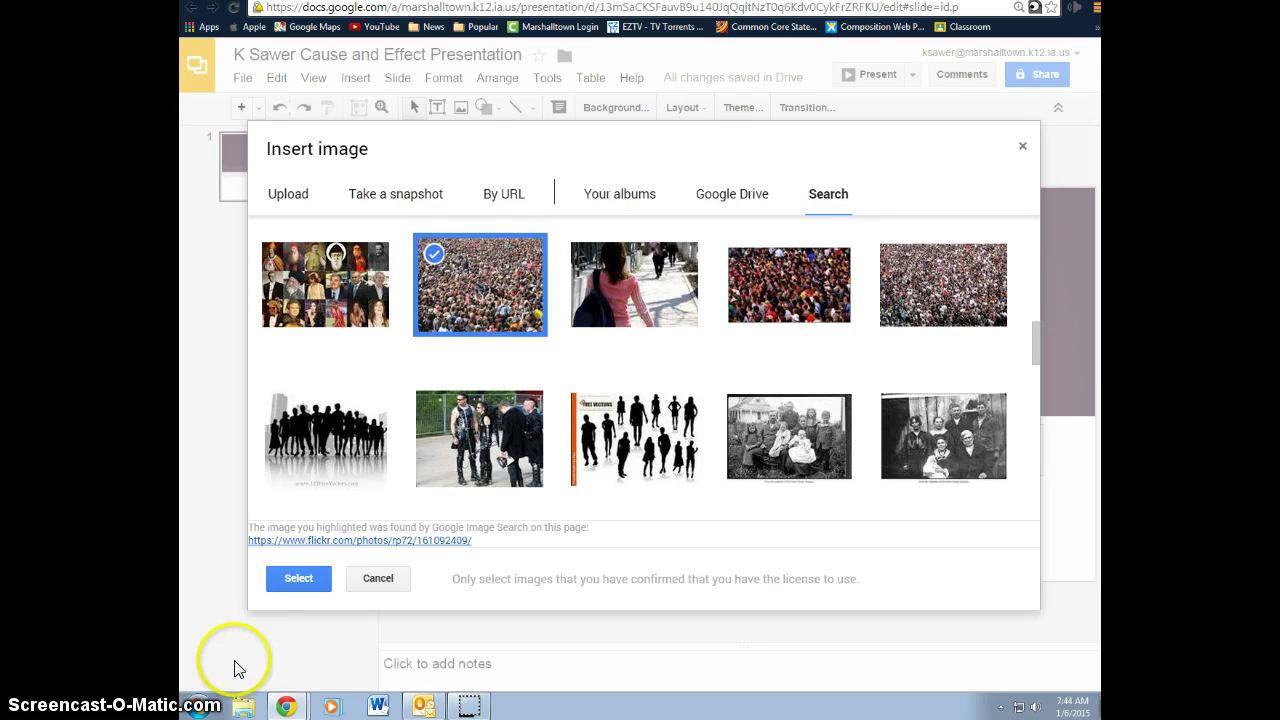
pyautogui.click(300, 587)
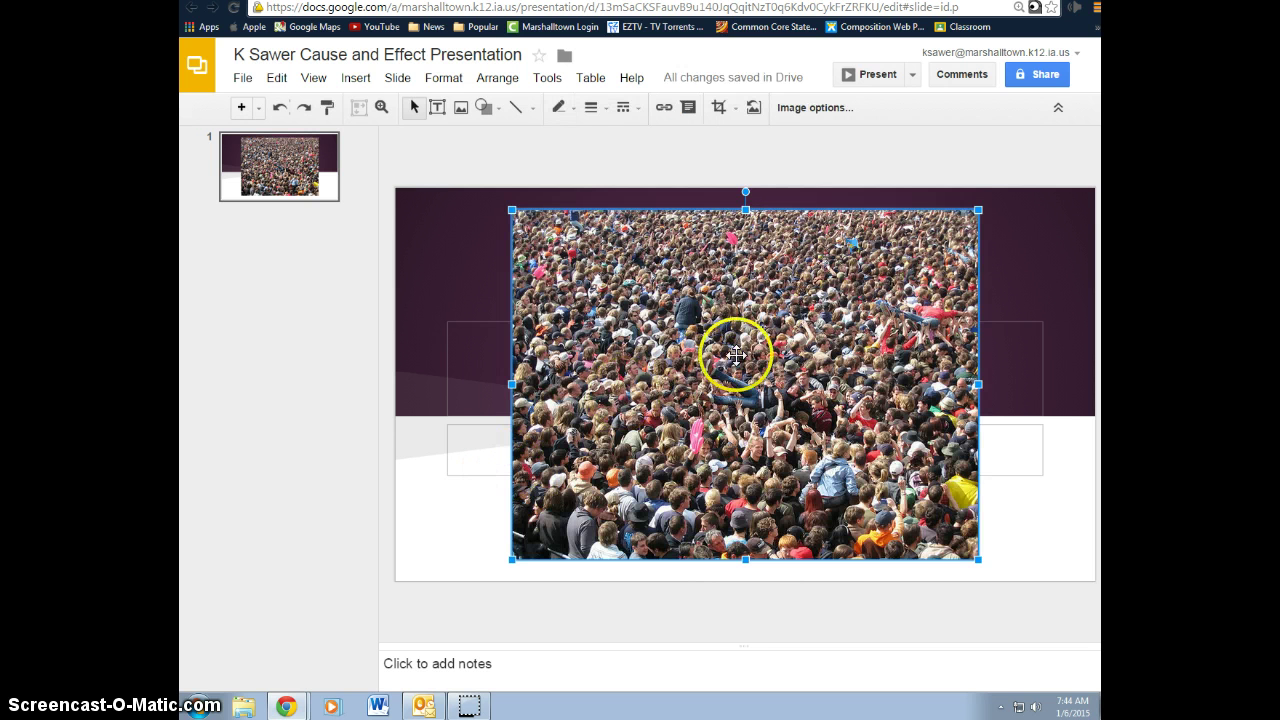
# Shrink the crowd photo from its corner and place it just left of the slide centre
pyautogui.moveTo(736, 355); pyautogui.dragTo(620, 393)
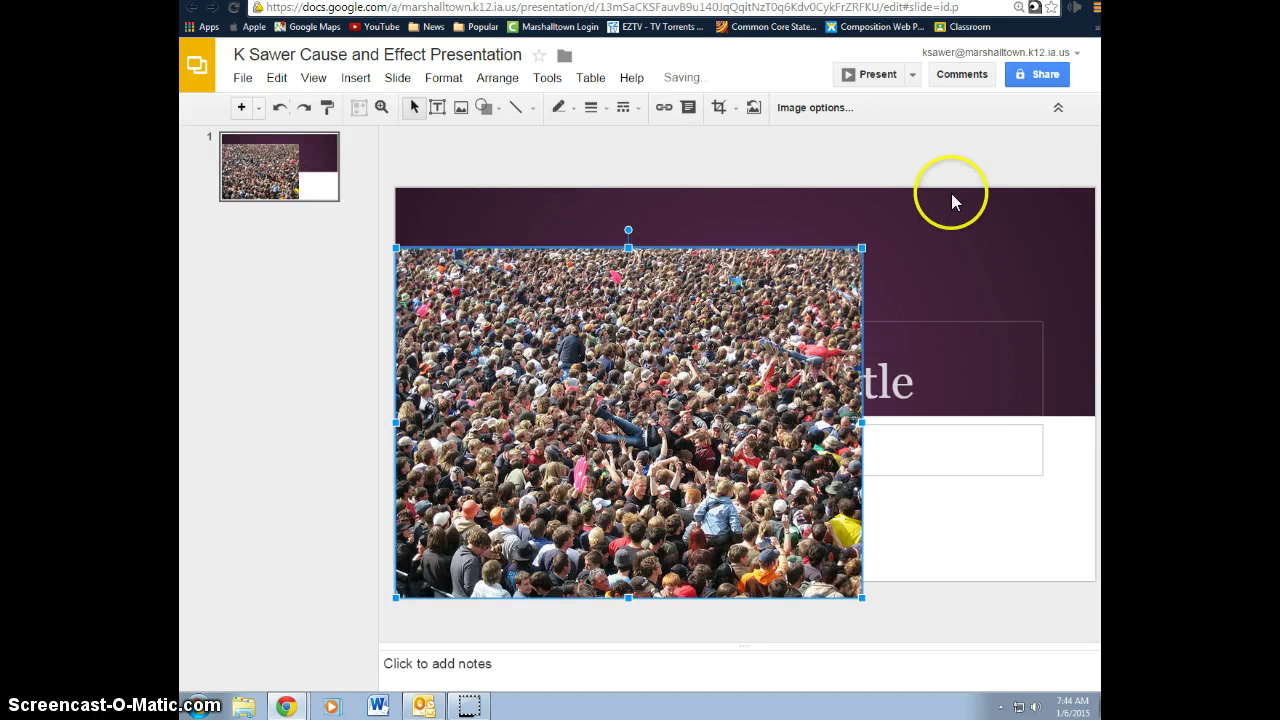
pyautogui.moveTo(861, 247); pyautogui.dragTo(706, 363)
pyautogui.moveTo(628, 423); pyautogui.dragTo(706, 357)
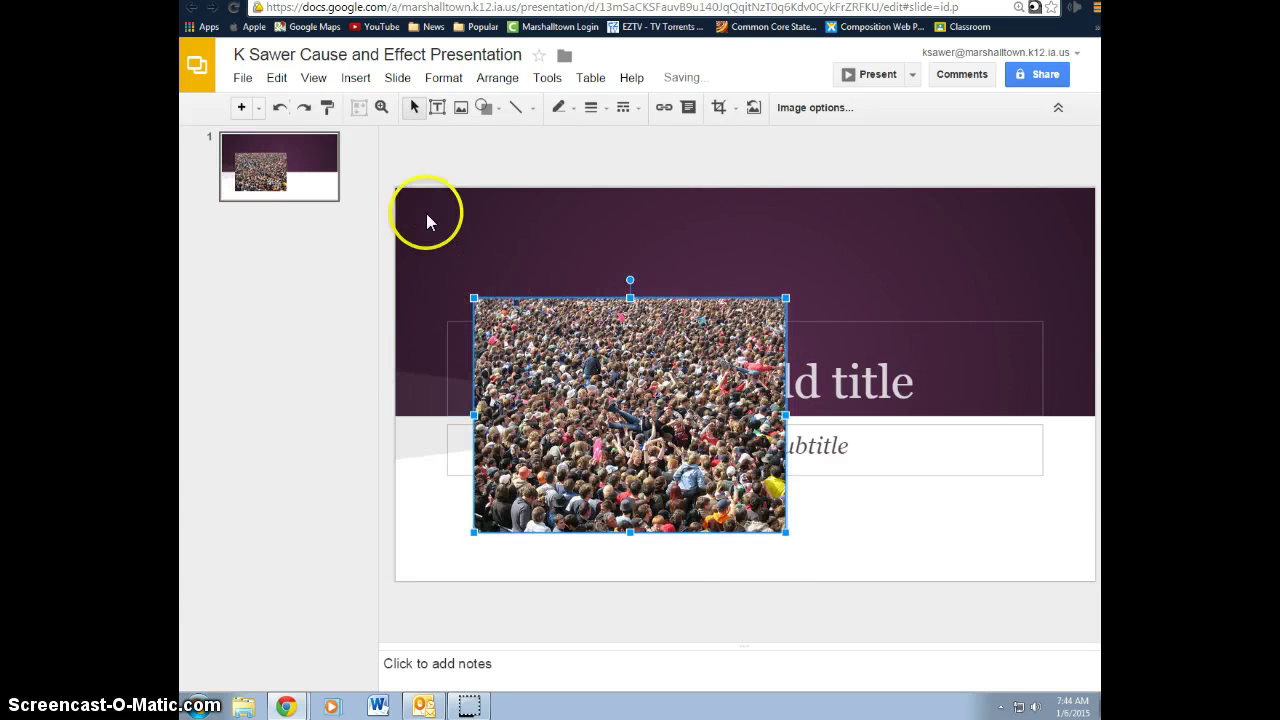
# Insert a new slide and enter 'First Cause' in its title placeholder, correcting the typo
pyautogui.click(241, 110)
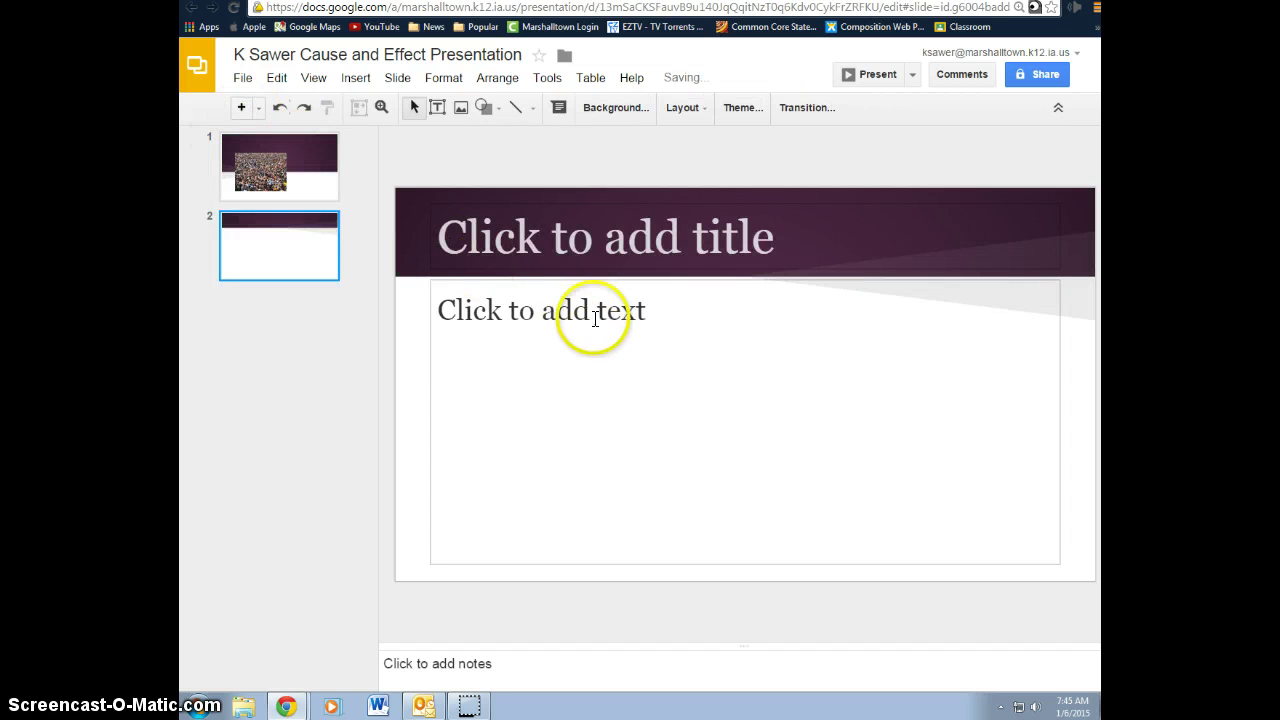
pyautogui.click(563, 242)
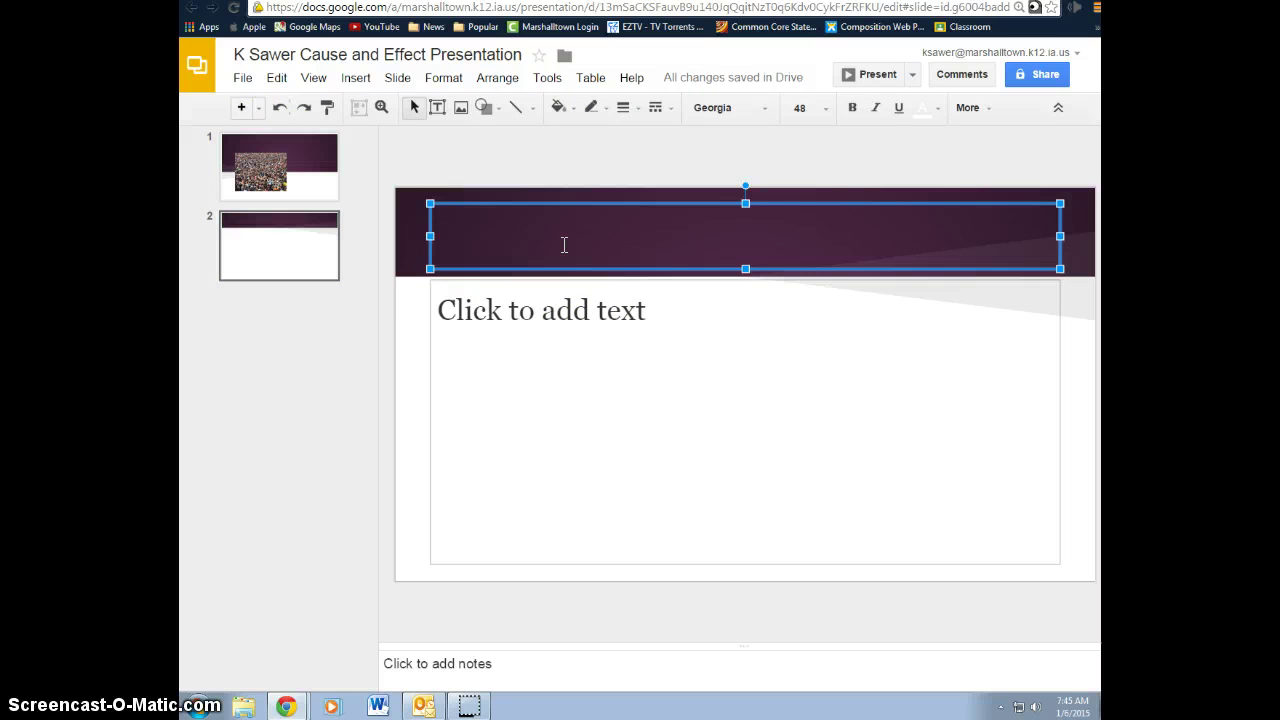
pyautogui.write('Firsa')
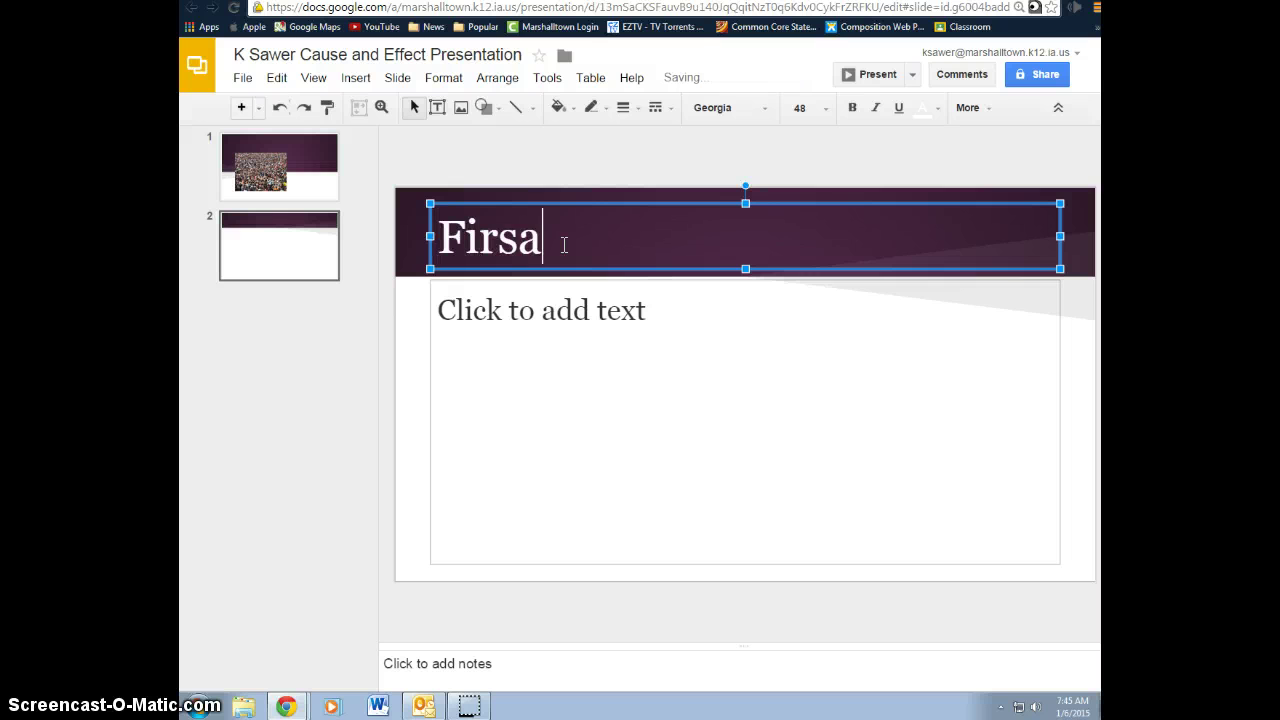
pyautogui.write('r')
pyautogui.press('BackSpace')
pyautogui.press('BackSpace')
pyautogui.write('t Cause')
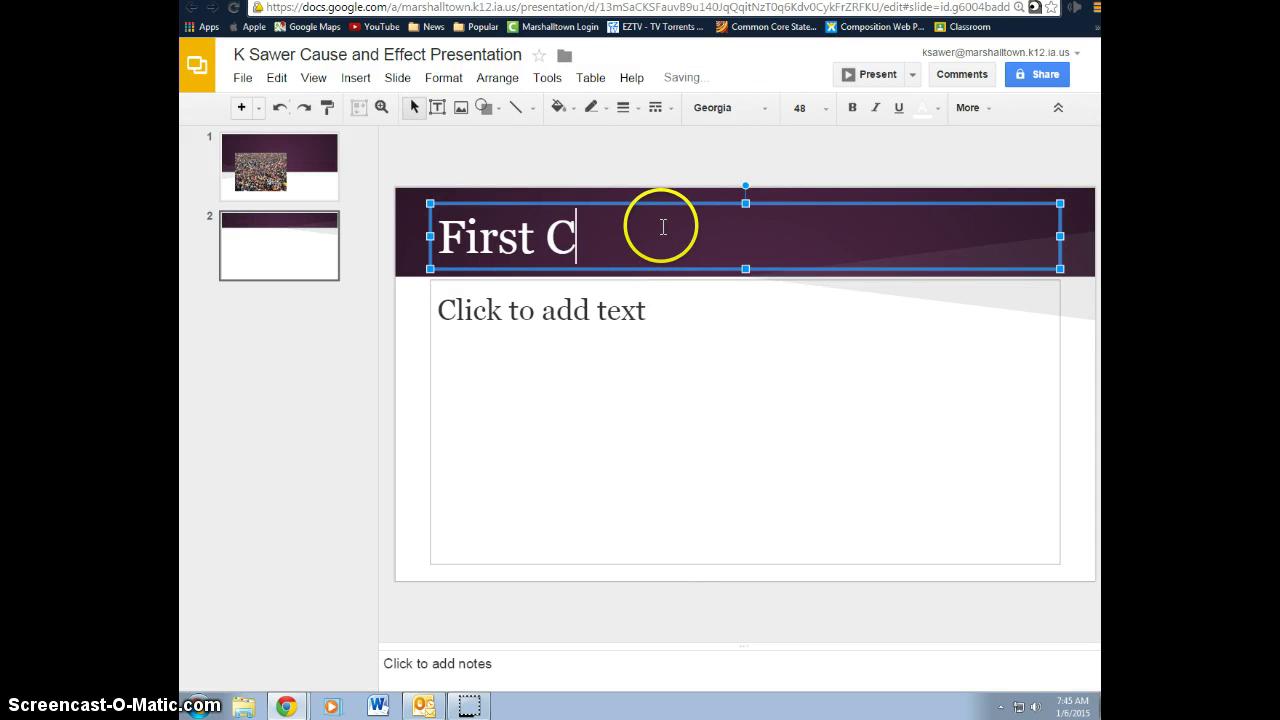
pyautogui.click(500, 230)
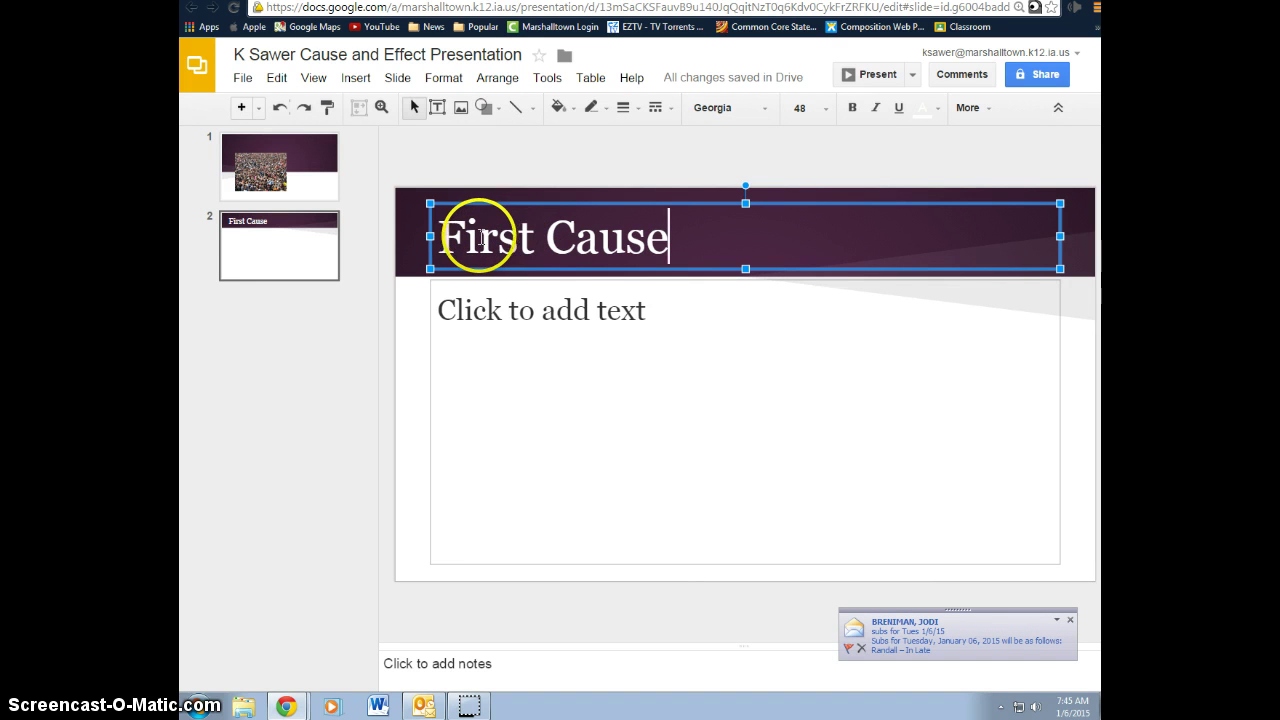
pyautogui.click(583, 229)
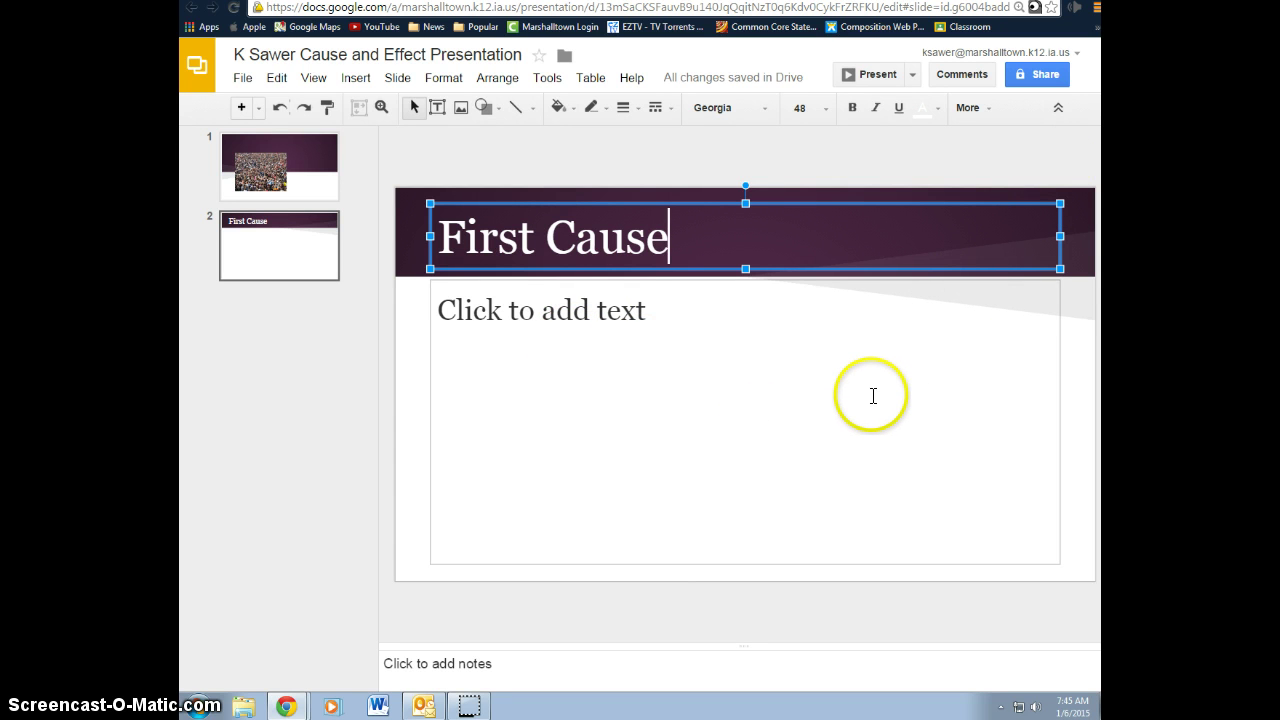
# Draw a narrow text box in the lower body of the slide, type 'Text' in it, and select the box
pyautogui.click(437, 107)
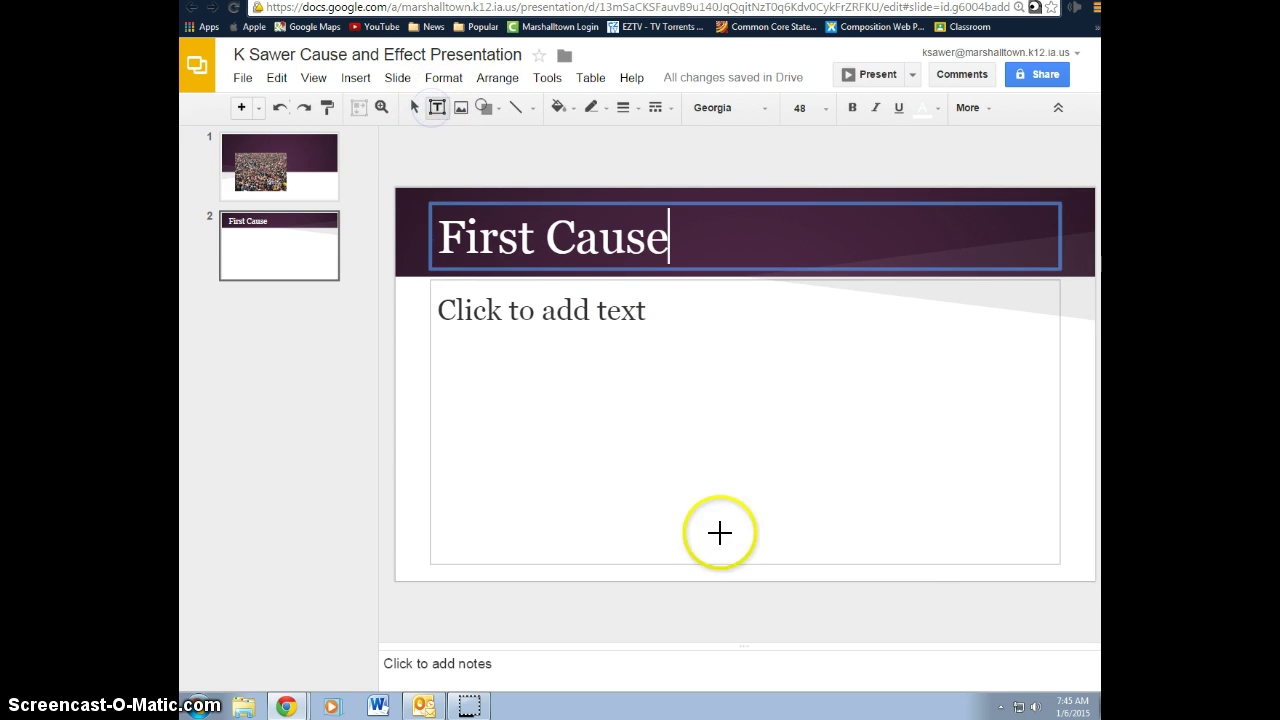
pyautogui.moveTo(512, 291); pyautogui.dragTo(594, 414)
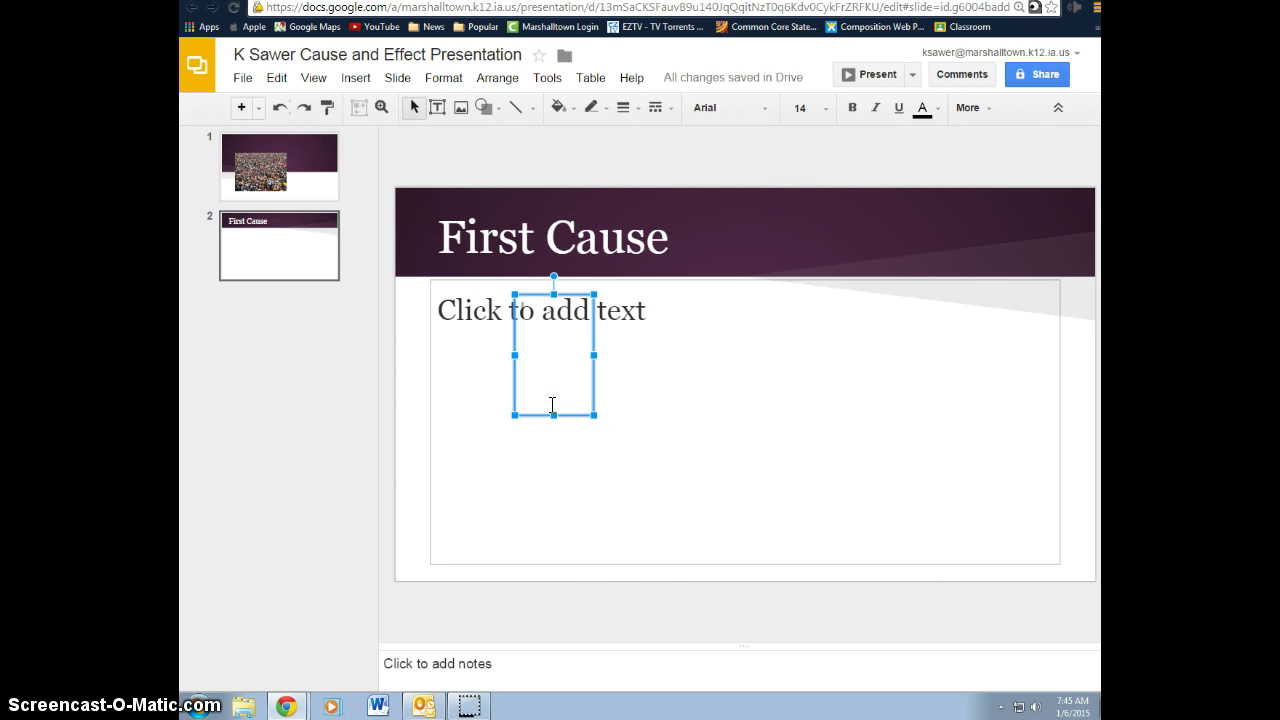
pyautogui.write('Th')
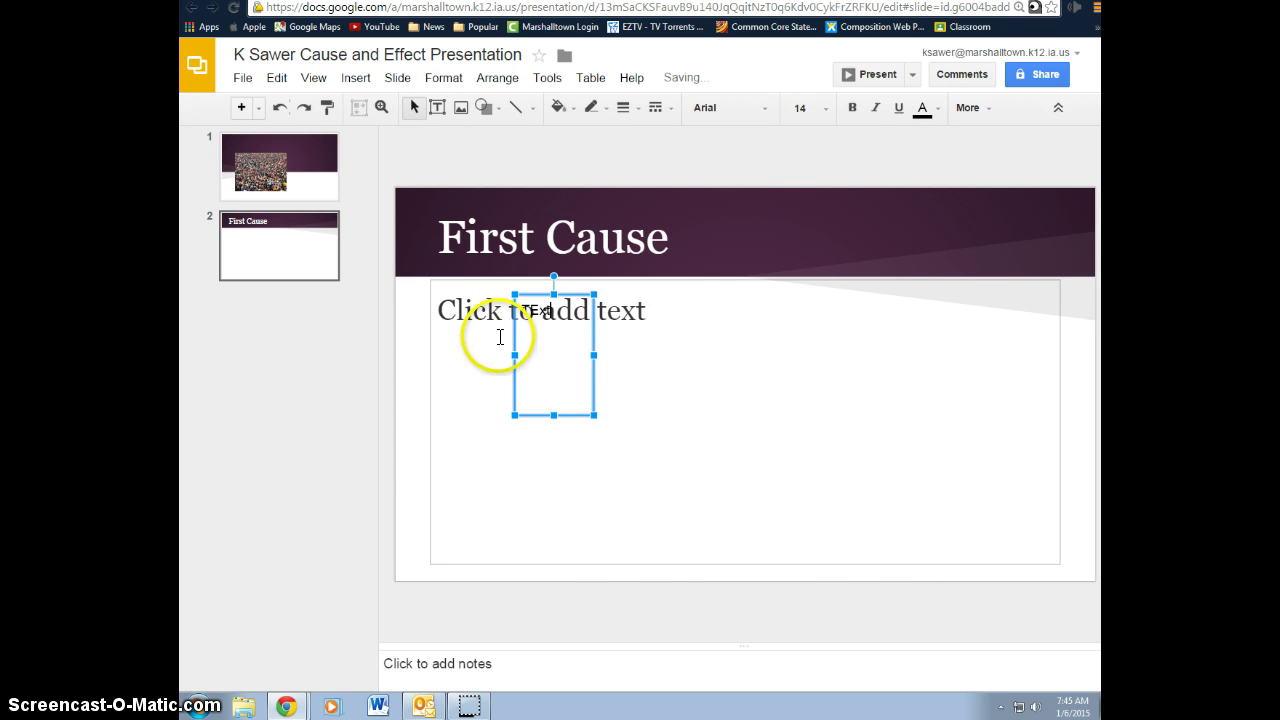
pyautogui.press('BackSpace')
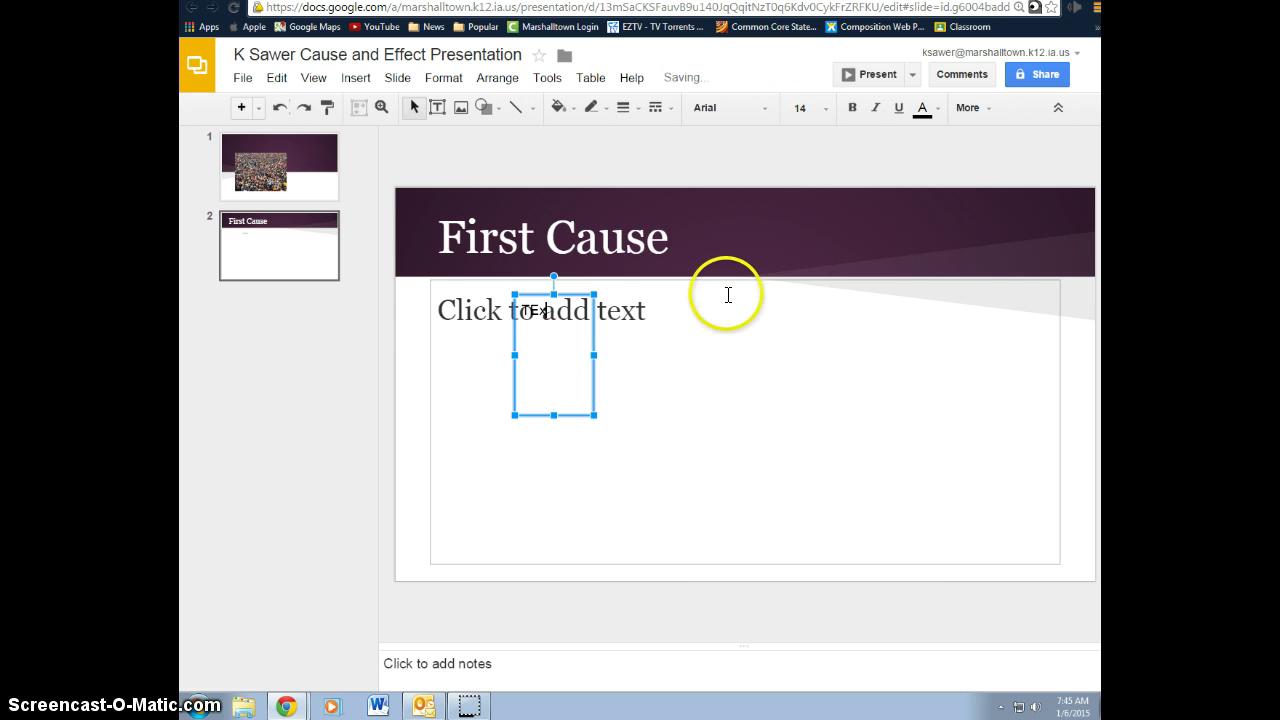
pyautogui.click(570, 530)
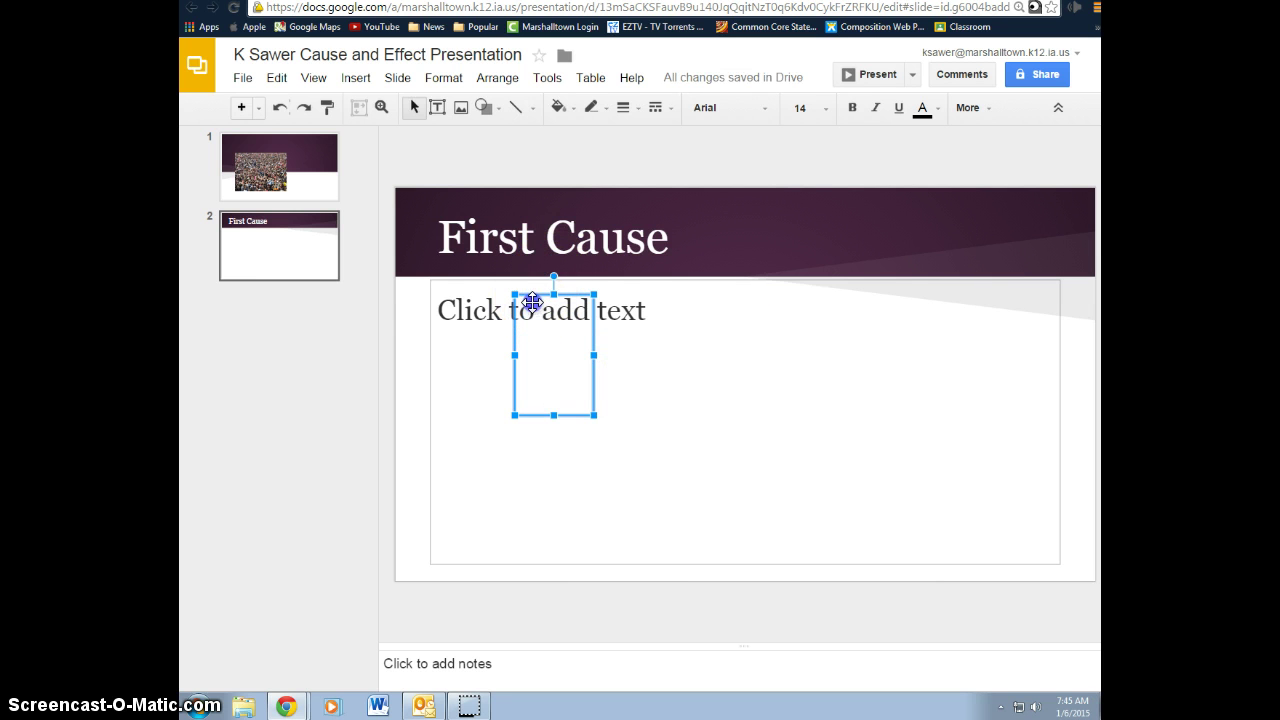
pyautogui.moveTo(531, 300); pyautogui.dragTo(560, 425)
pyautogui.click(569, 474)
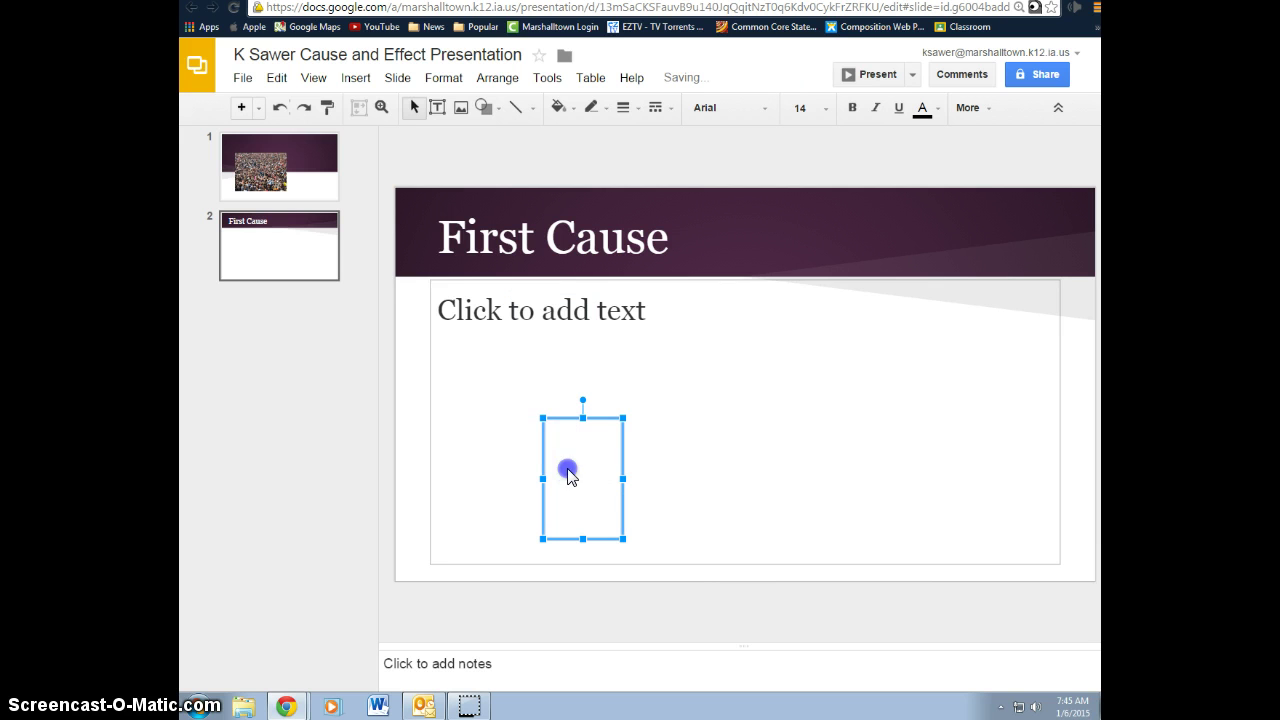
pyautogui.write('Text')
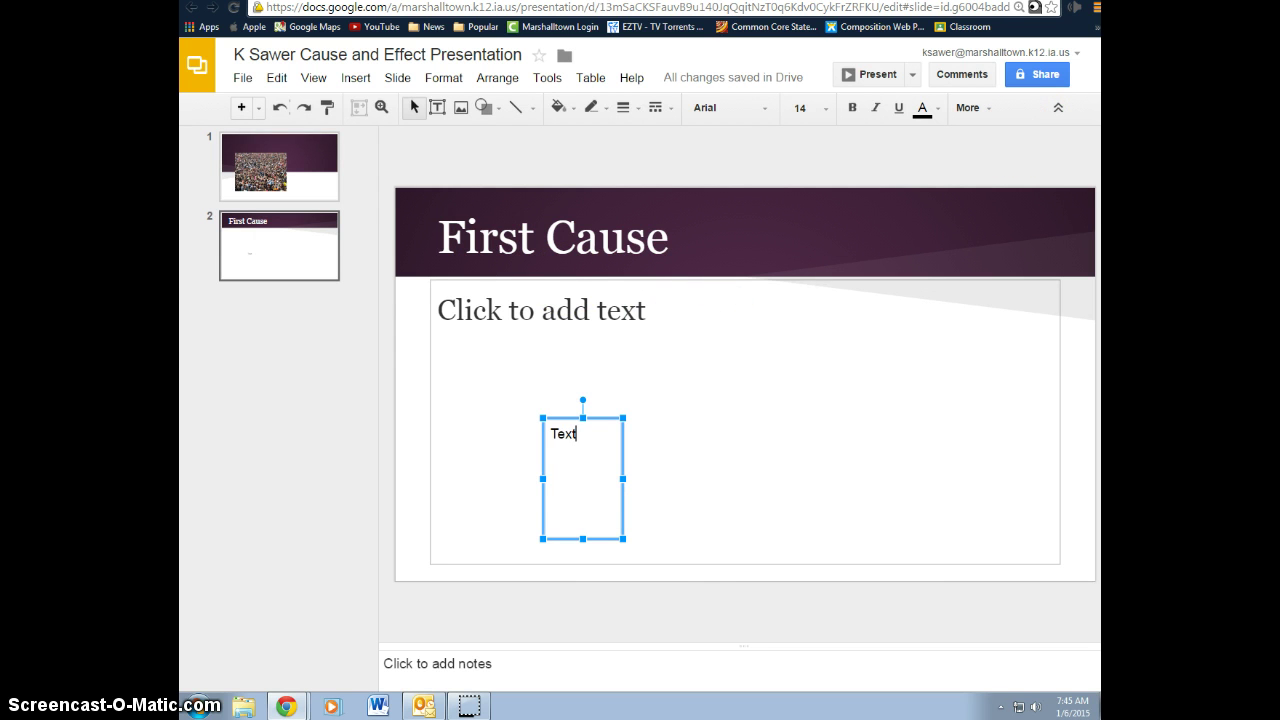
pyautogui.click(575, 467)
# Give the text box a Fly in animation, On click, at Medium speed, and preview it
pyautogui.rightClick(576, 469)
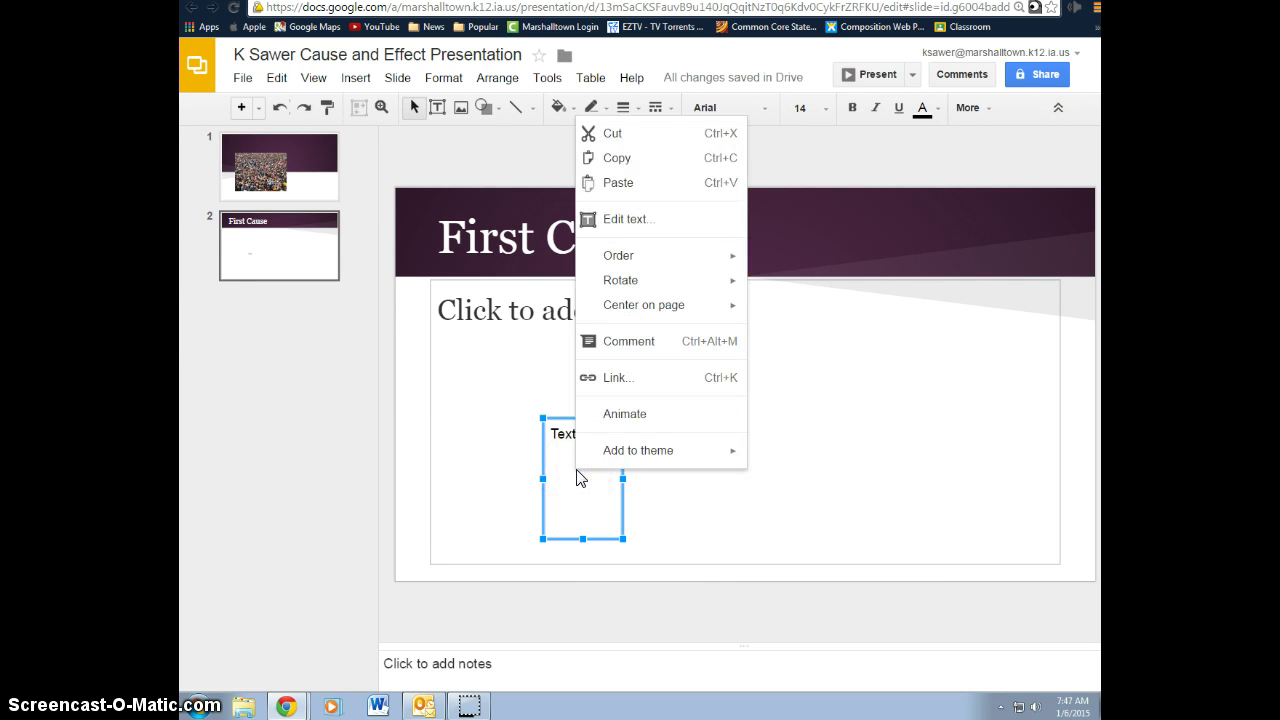
pyautogui.click(607, 414)
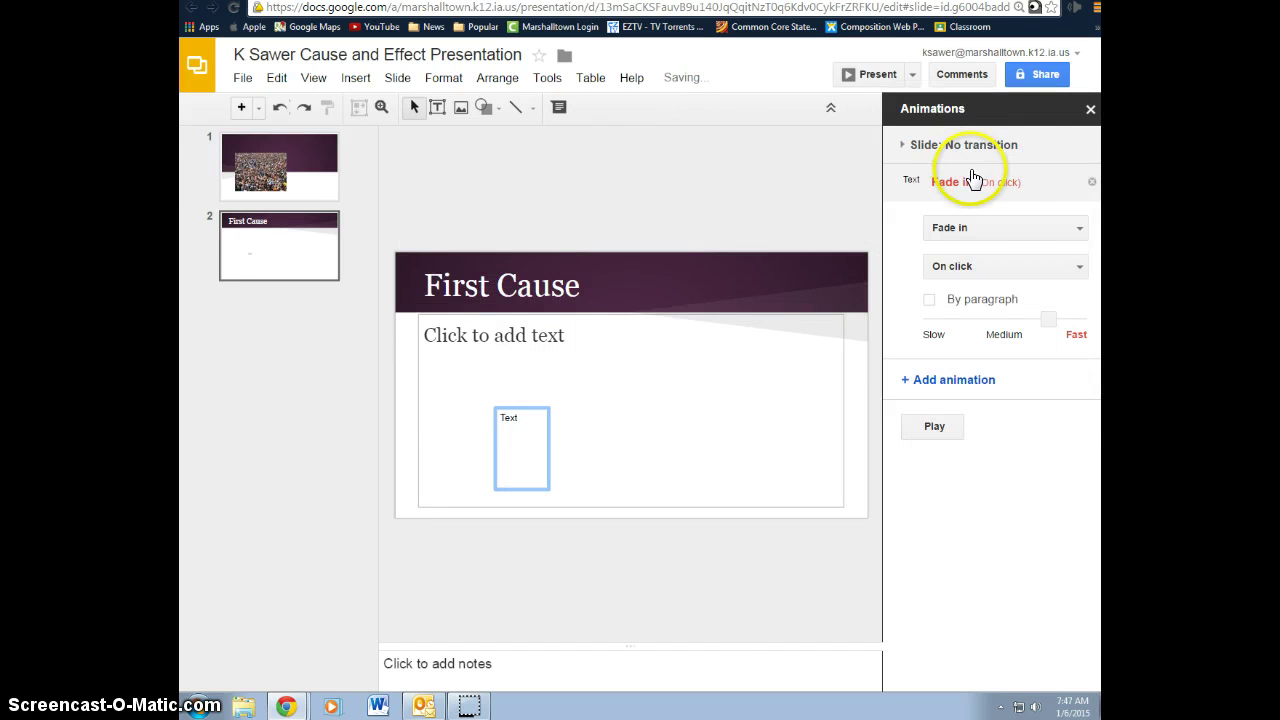
pyautogui.click(1012, 230)
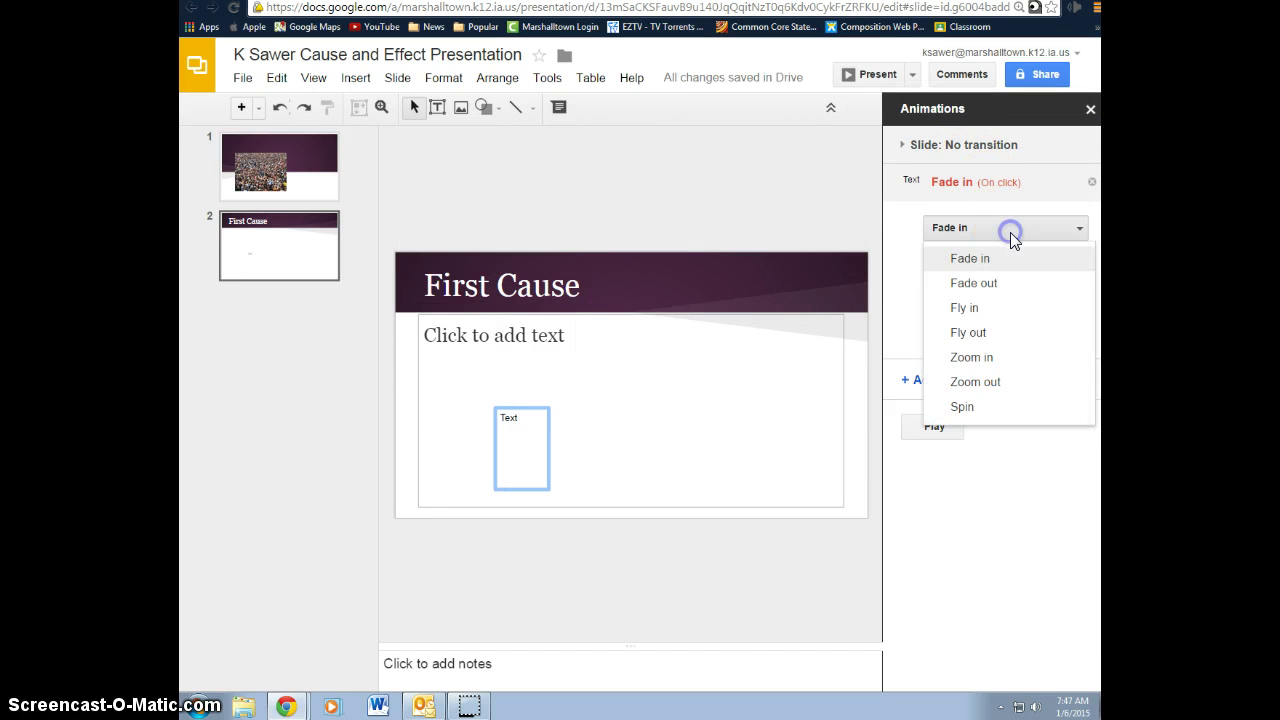
pyautogui.click(986, 309)
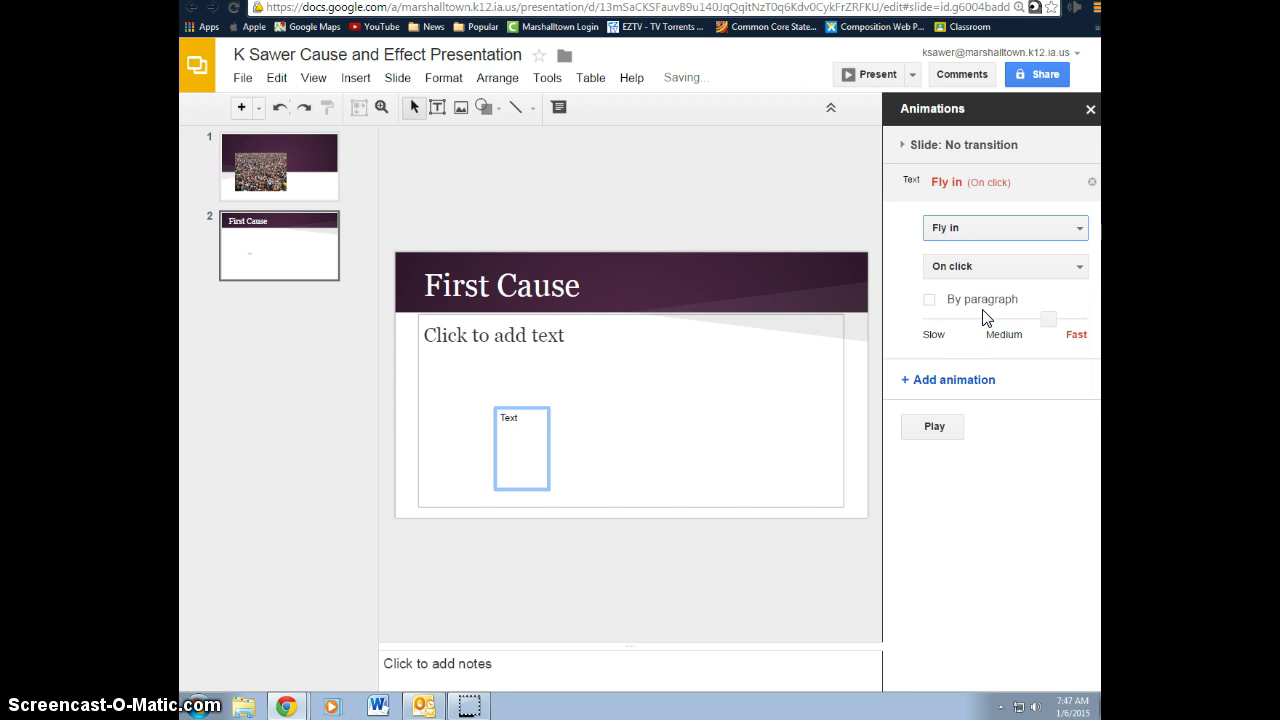
pyautogui.moveTo(943, 300); pyautogui.dragTo(1006, 314)
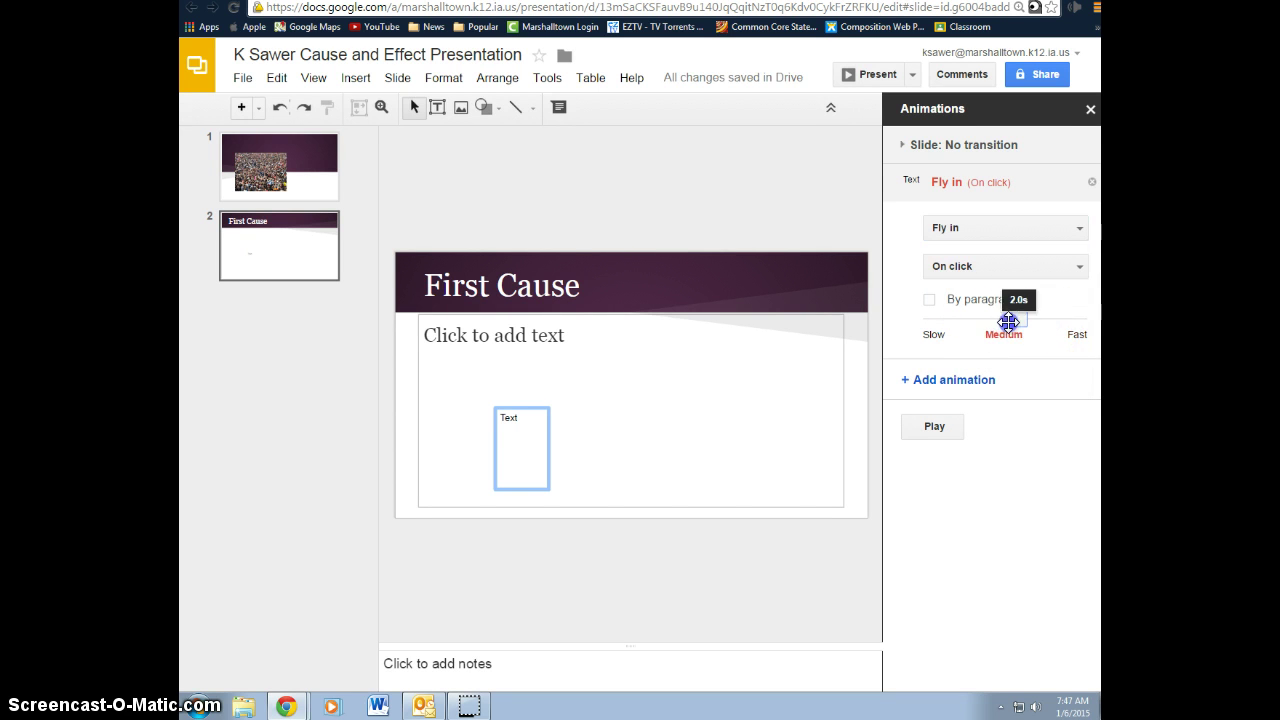
pyautogui.click(973, 268)
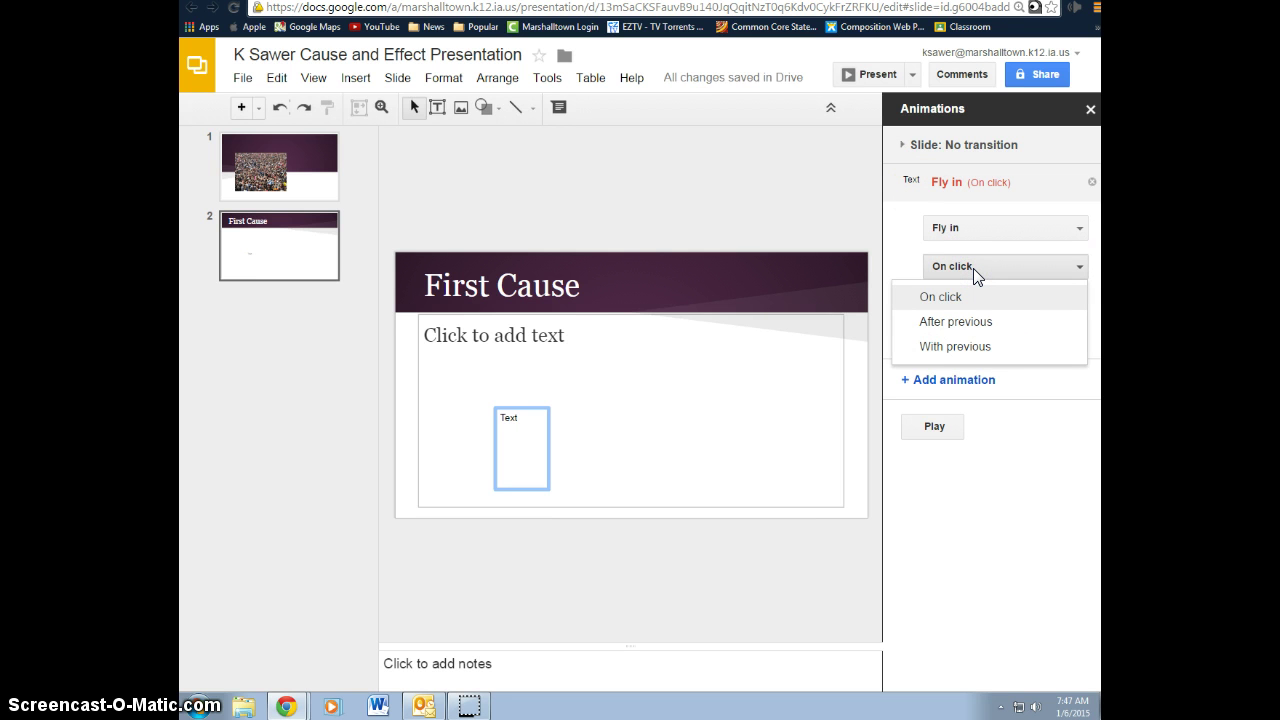
pyautogui.click(973, 268)
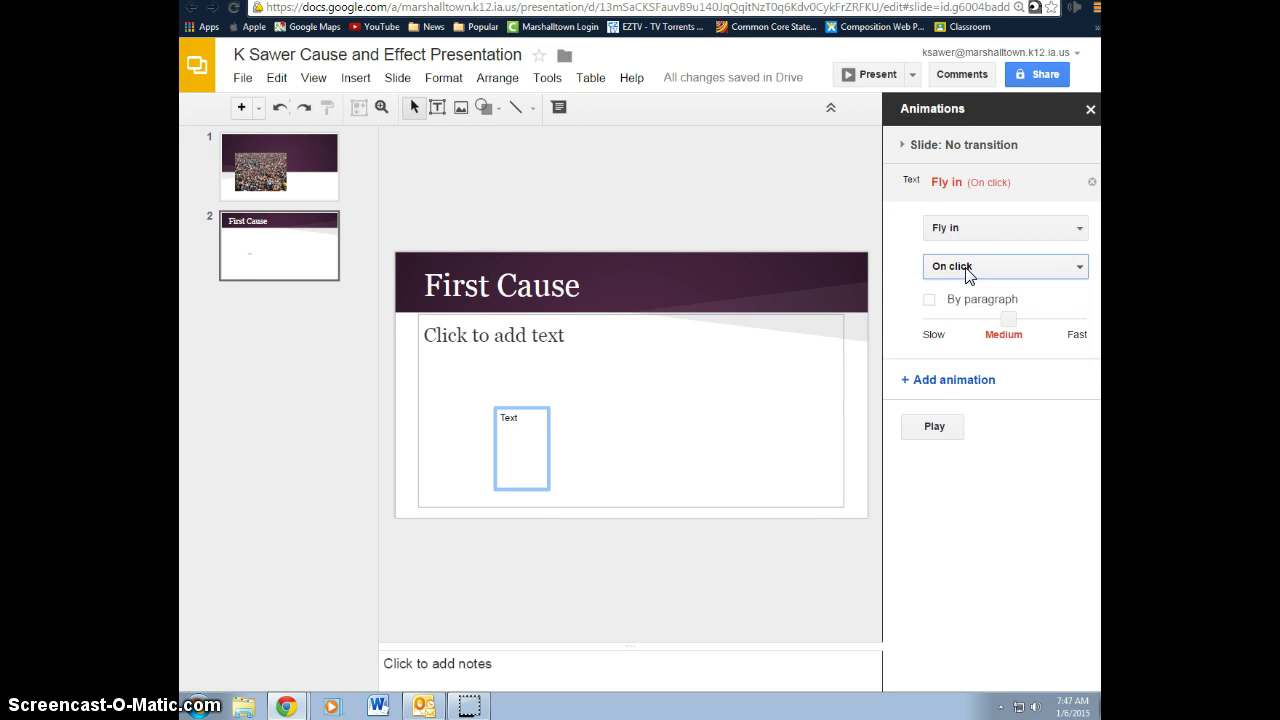
pyautogui.click(930, 430)
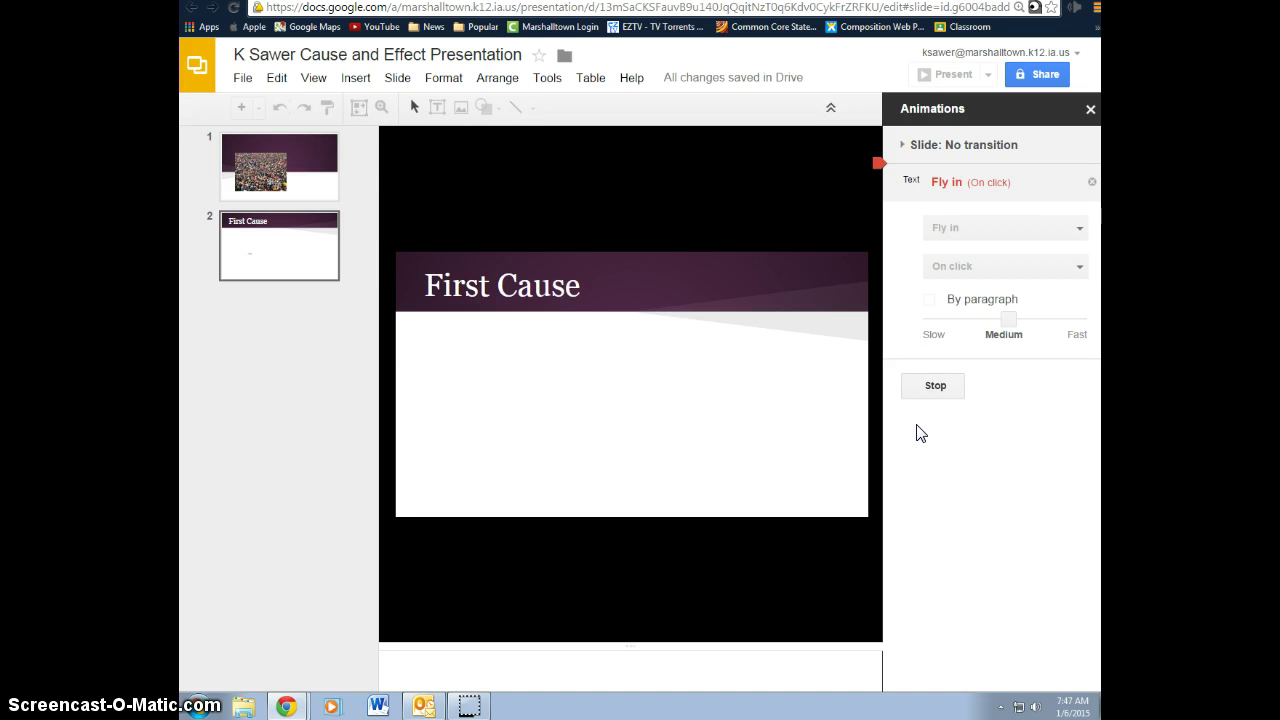
# Advance the Fly in preview to its end and return to the editable First Cause slide
pyautogui.click(740, 415)
pyautogui.click(615, 424)
pyautogui.click(615, 421)
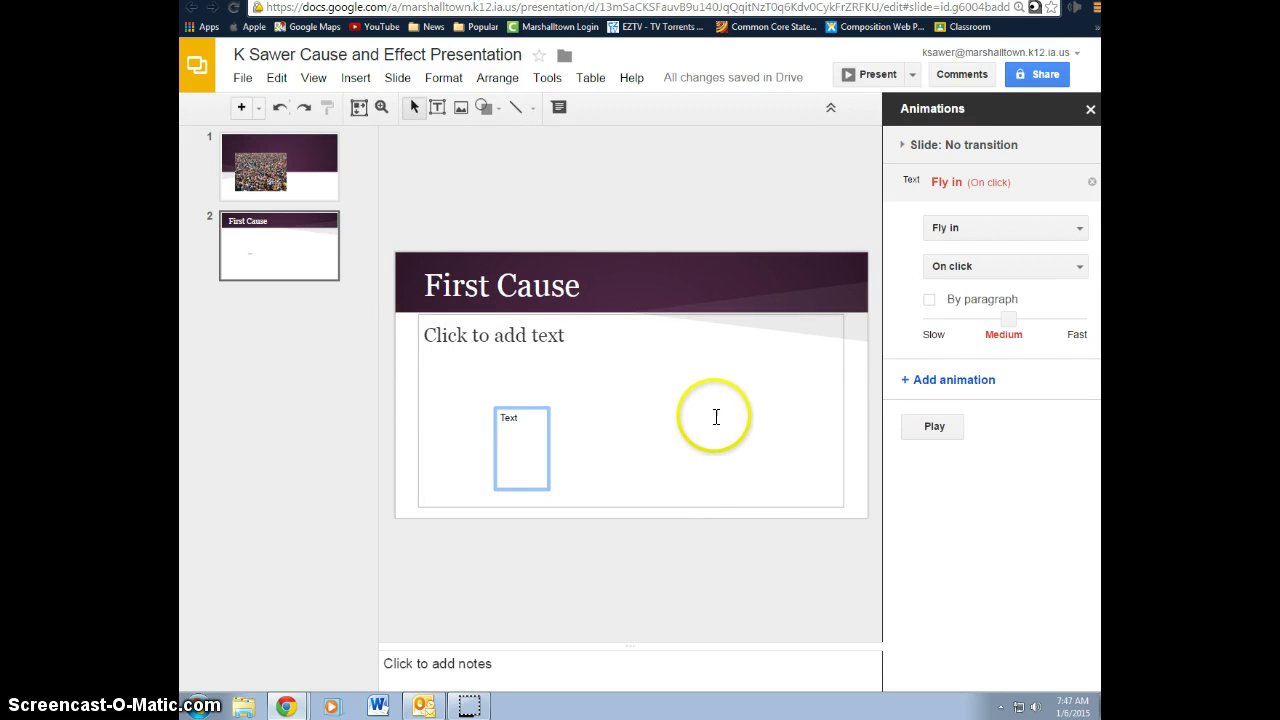
pyautogui.click(575, 289)
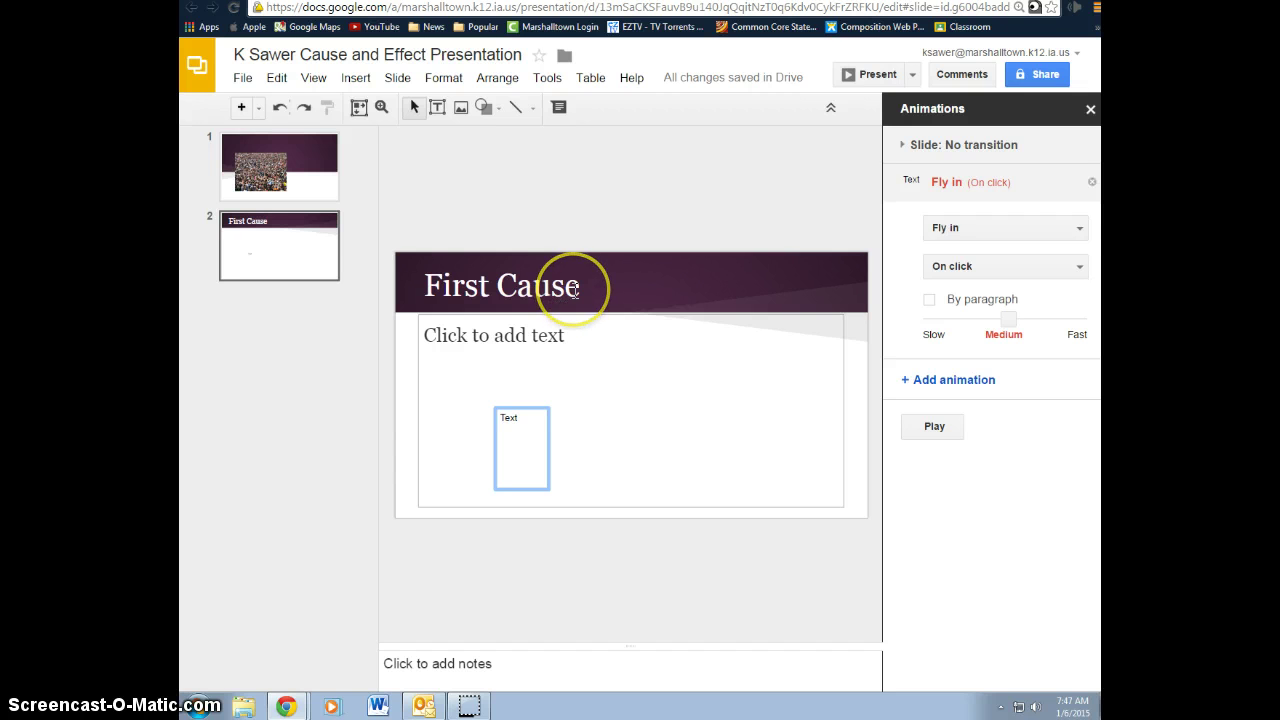